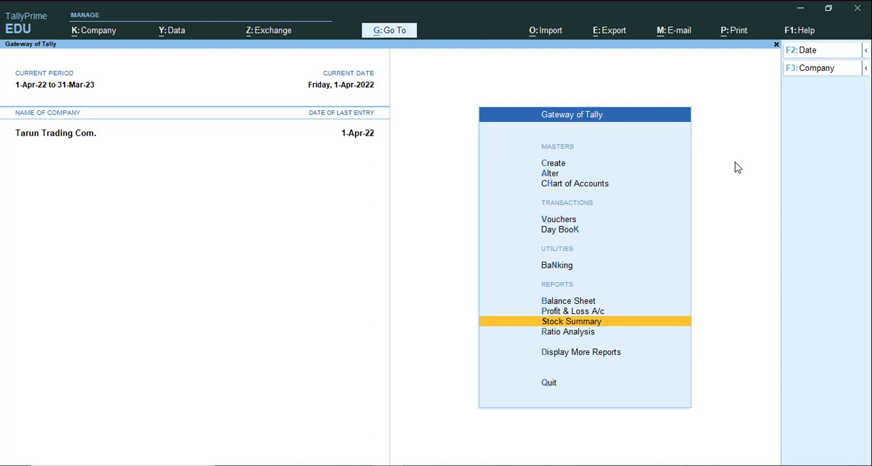
# Review the closing stock of item Abc in the Stock Summary report and return to the Gateway of Tally.
pyautogui.press('Return')
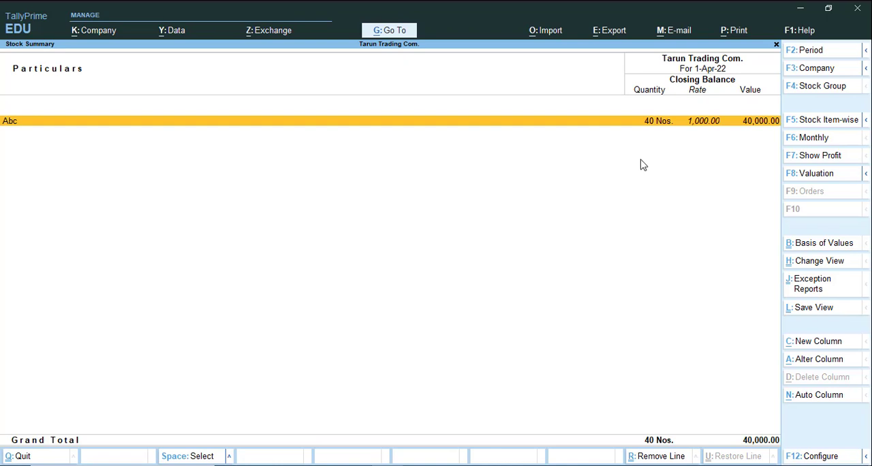
pyautogui.press('Escape')
# Start a purchase voucher dated 1-Apr-22 with supplier invoice number 125 and the same invoice date.
pyautogui.press('Up')
pyautogui.press('Up')
pyautogui.press('Up')
pyautogui.press('Up')
pyautogui.press('Up')
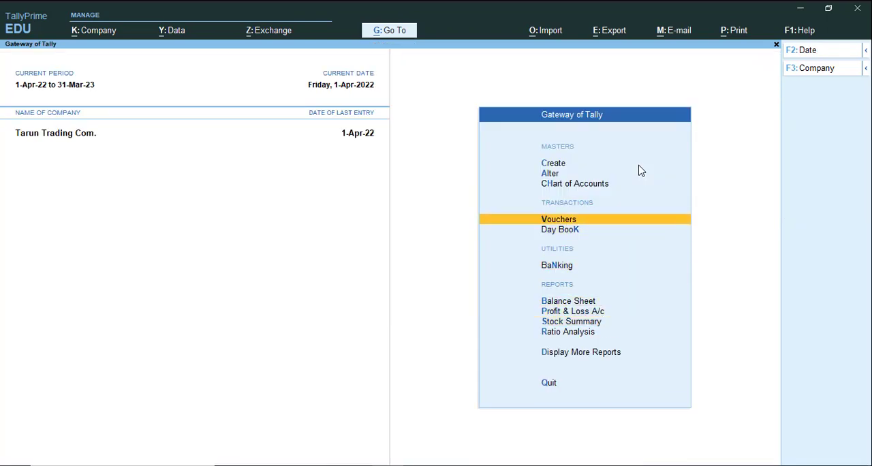
pyautogui.press('Return')
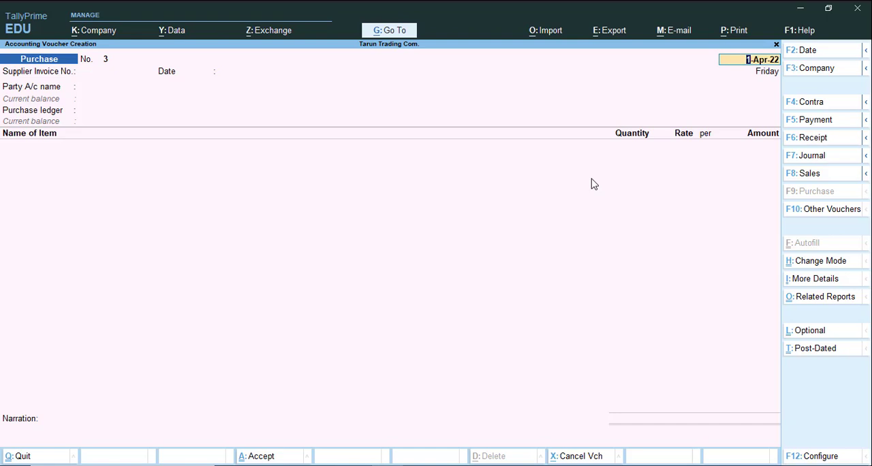
pyautogui.press('Return')
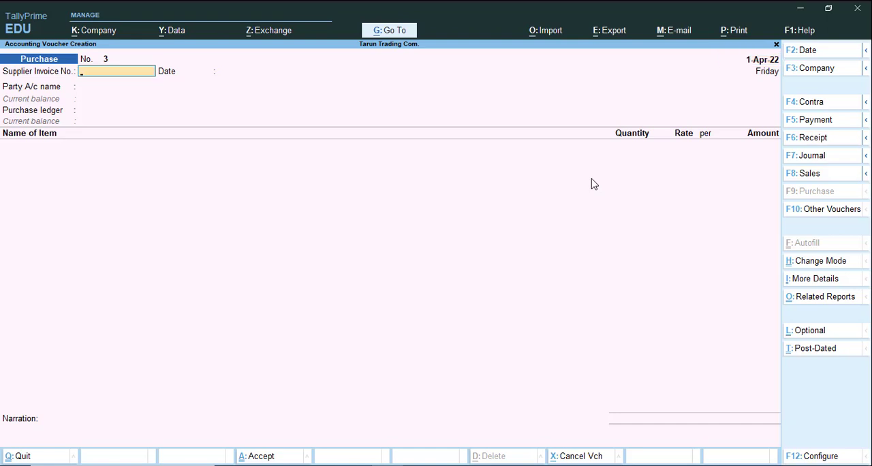
pyautogui.write('125')
pyautogui.press('Return')
pyautogui.press('Return')
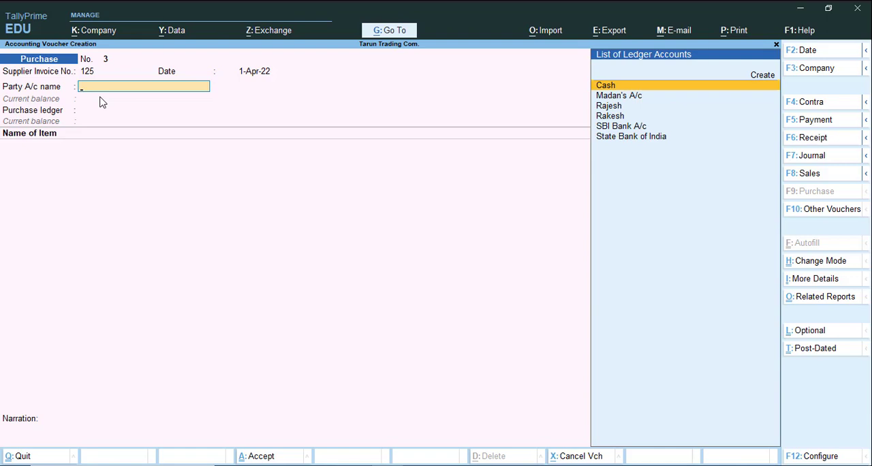
# Choose Cash as the party account with blank receipt details and default party details, and Purchase A/c as the purchase ledger.
pyautogui.press('Return')
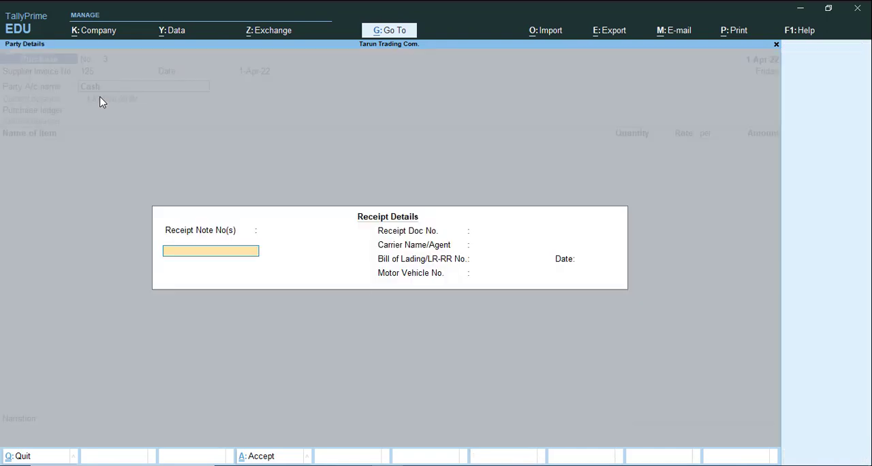
pyautogui.press('Return')
pyautogui.press('Return')
pyautogui.press('Return')
pyautogui.press('Return')
pyautogui.press('Return')
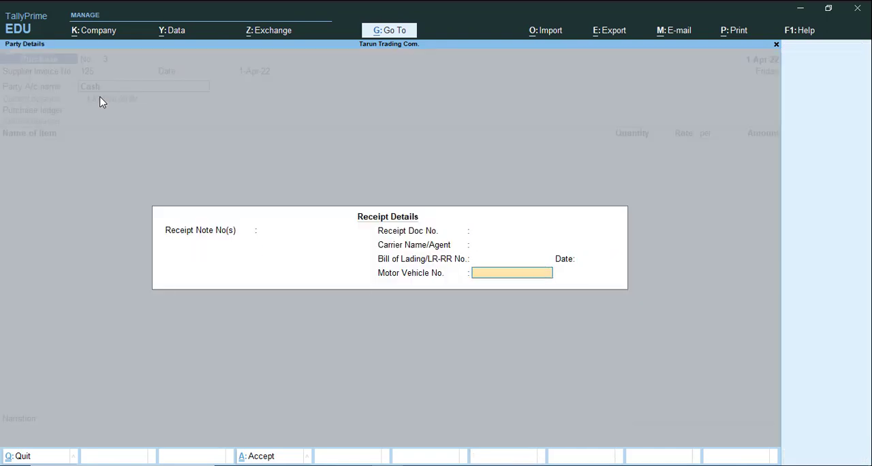
pyautogui.press('Return')
pyautogui.press('Return')
pyautogui.press('Return')
pyautogui.press('Return')
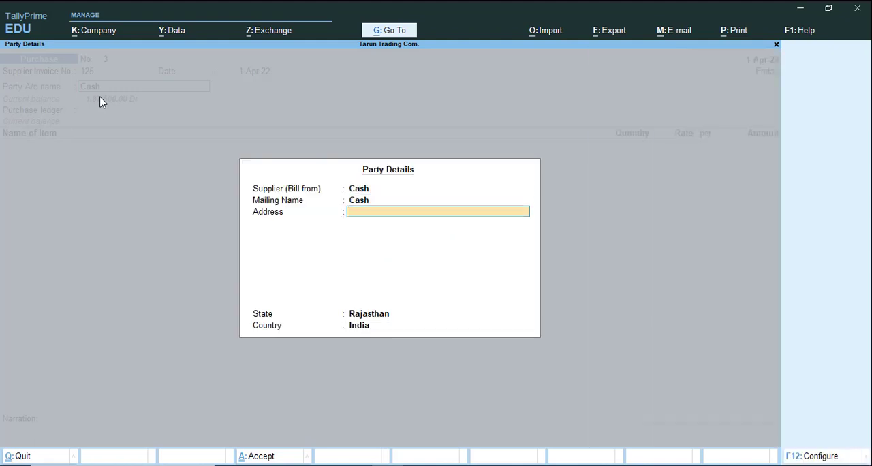
pyautogui.press('Return')
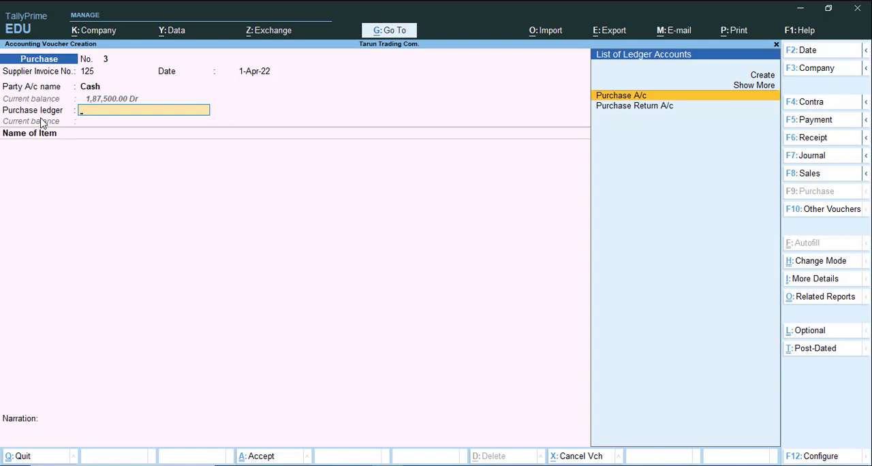
pyautogui.press('Return')
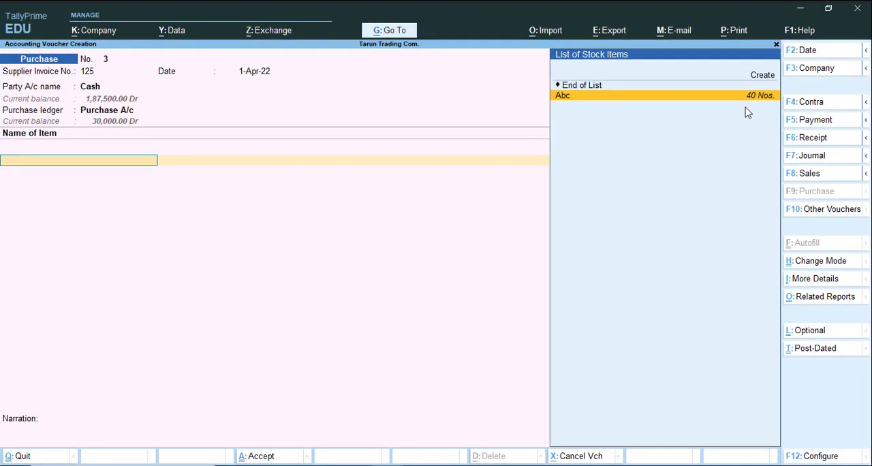
# Add stock item Abc to the purchase voucher with quantity 20 Nos. at a rate of 1,000.00.
pyautogui.press('Return')
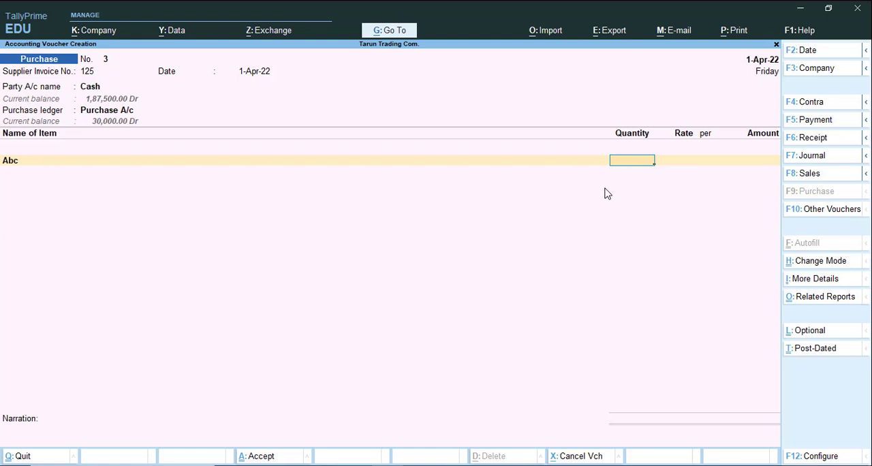
pyautogui.write('20')
pyautogui.press('Return')
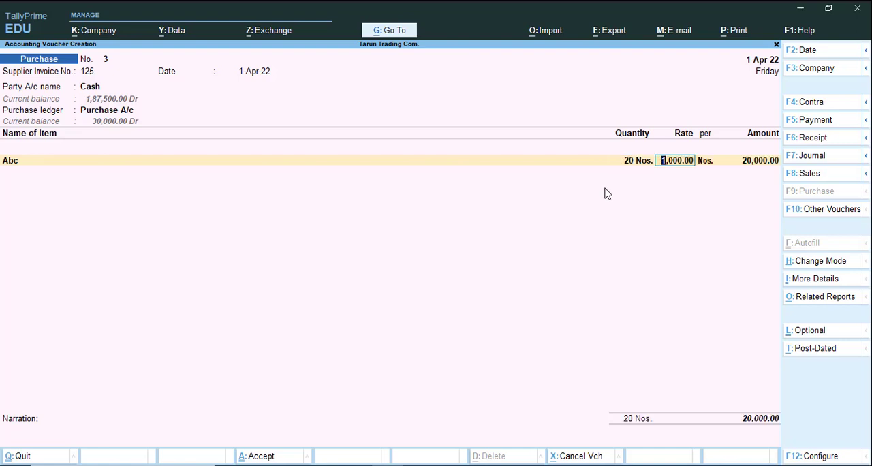
pyautogui.press('Return')
pyautogui.press('Return')
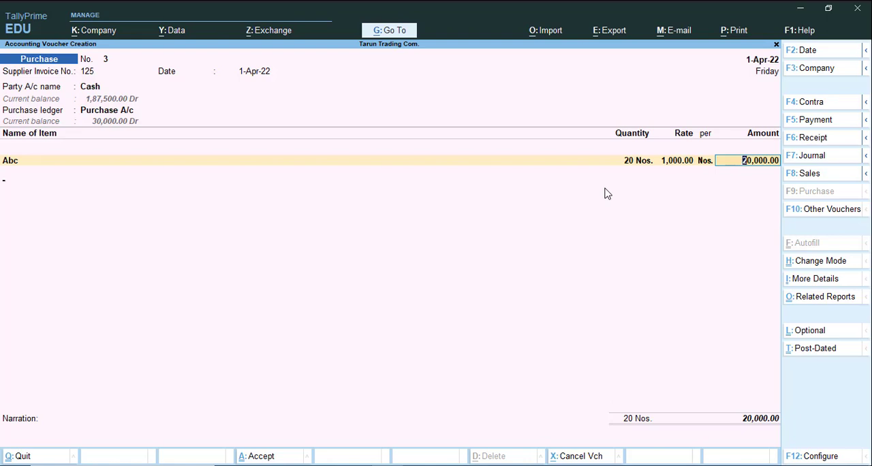
pyautogui.press('Return')
pyautogui.press('Return')
# End the item list, save the purchase voucher without a narration, and leave voucher creation.
pyautogui.press('Return')
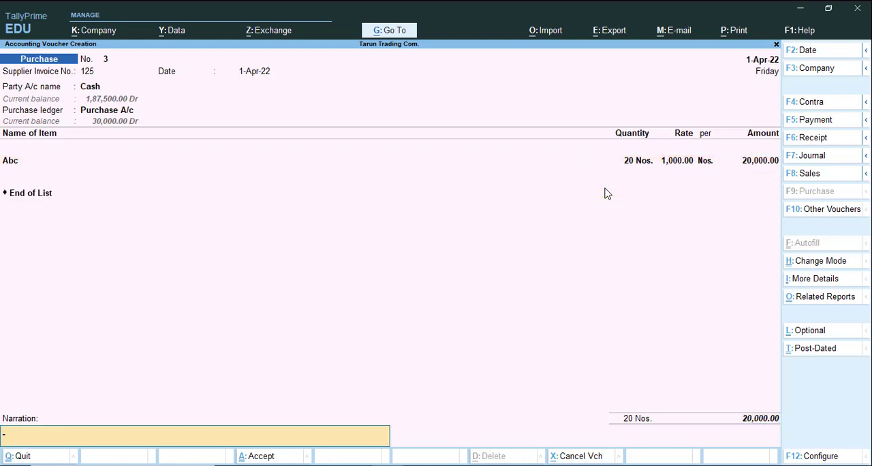
pyautogui.press('Return')
pyautogui.press('Return')
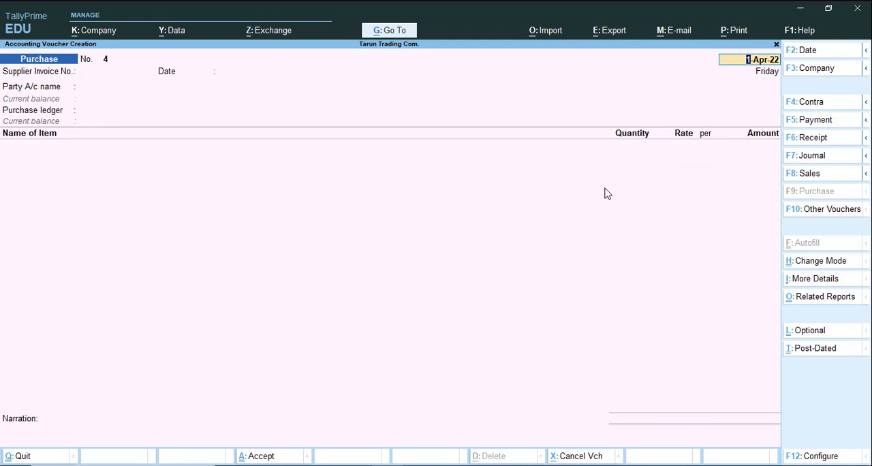
pyautogui.press('BackSpace')
pyautogui.press('Escape')
pyautogui.press('Return')
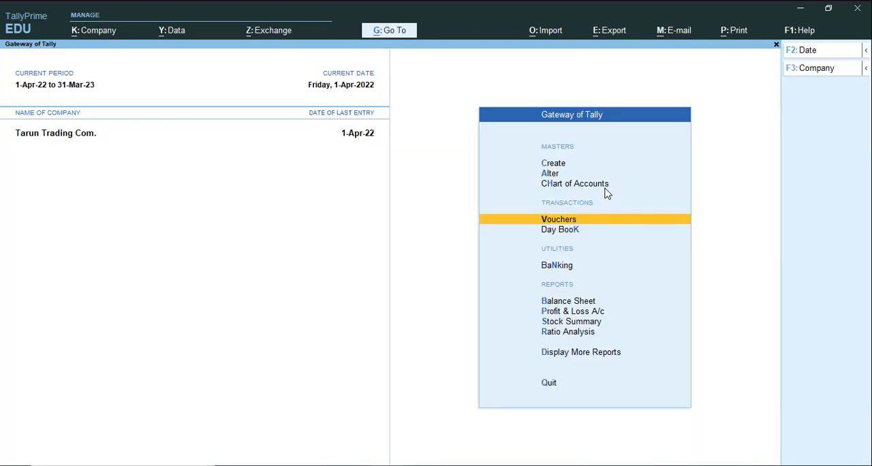
# Check item Abc's closing quantity and value in the Stock Summary after the new purchase.
pyautogui.press('Down')
pyautogui.press('Down')
pyautogui.press('Down')
pyautogui.press('Down')
pyautogui.press('Down')
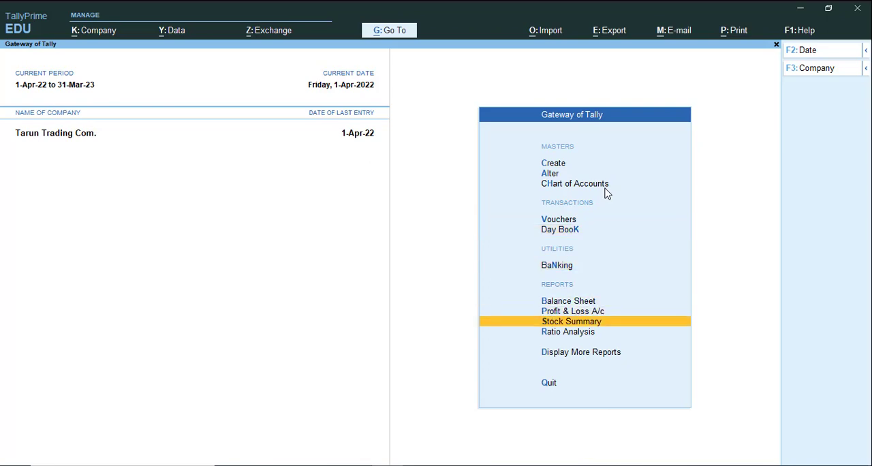
pyautogui.press('Return')
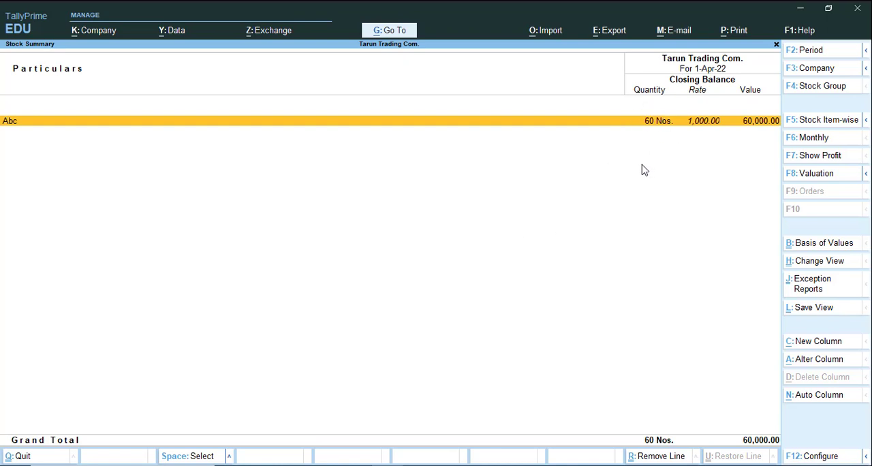
pyautogui.press('Escape')
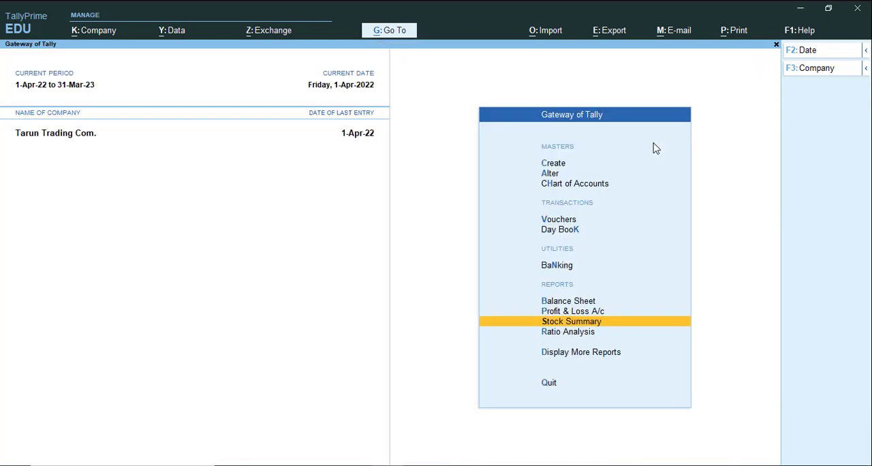
# Open Cash purchase voucher No. 3 from the Day Book for alteration.
pyautogui.press('Up')
pyautogui.press('Up')
pyautogui.press('Up')
pyautogui.press('Up')
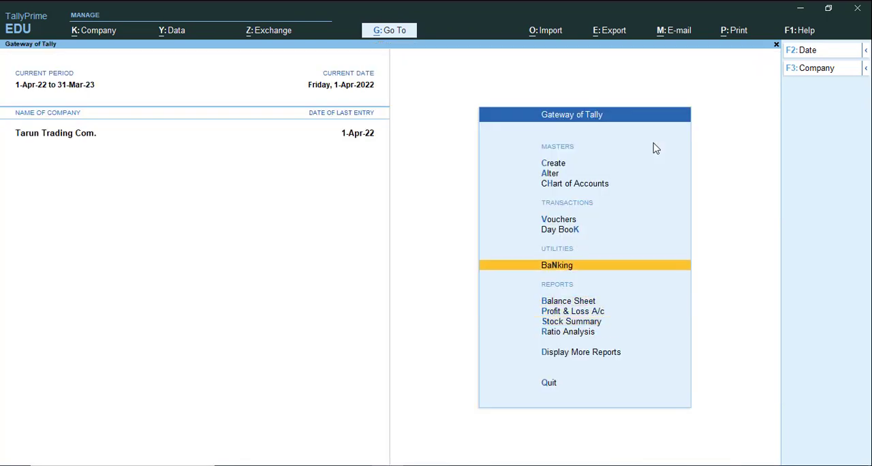
pyautogui.click(556, 232)
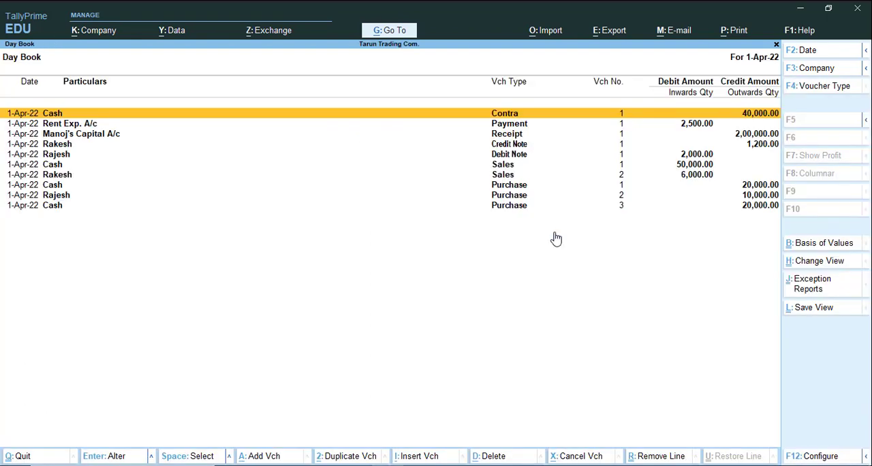
pyautogui.press('Down')
pyautogui.press('Down')
pyautogui.press('Down')
pyautogui.press('Down')
pyautogui.press('Down')
pyautogui.press('Down')
pyautogui.press('Down')
pyautogui.press('Down')
pyautogui.press('Down')
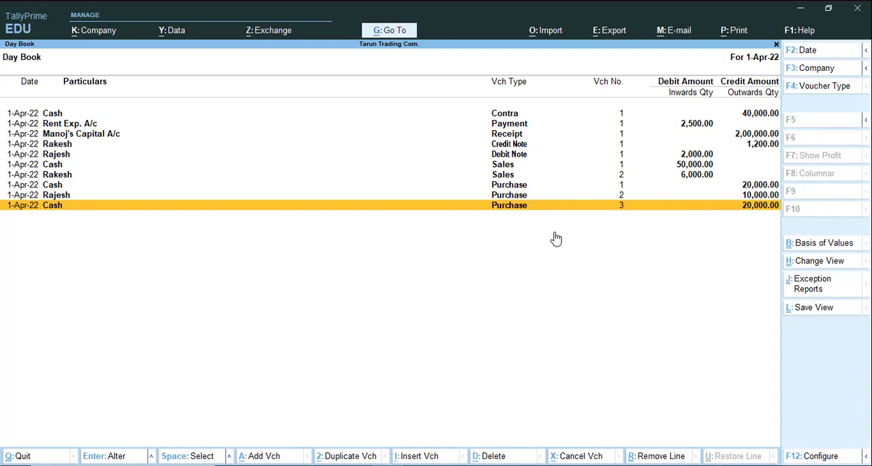
pyautogui.press('Return')
# Set the quantity of item Abc in the purchase voucher to 22 Nos., leaving the header and party details as they are.
pyautogui.press('Return')
pyautogui.press('Return')
pyautogui.press('Return')
pyautogui.press('Return')
pyautogui.press('Return')
pyautogui.press('Return')
pyautogui.press('Return')
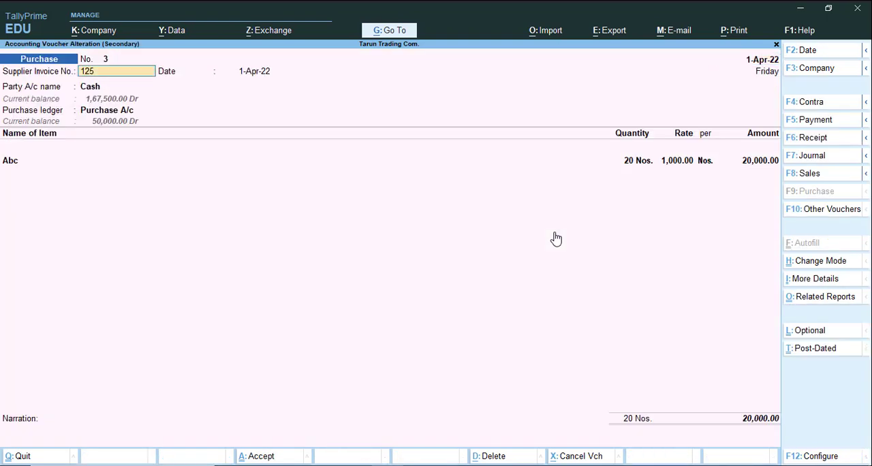
pyautogui.press('Return')
pyautogui.press('Return')
pyautogui.press('Return')
pyautogui.press('Return')
pyautogui.press('Return')
pyautogui.press('Return')
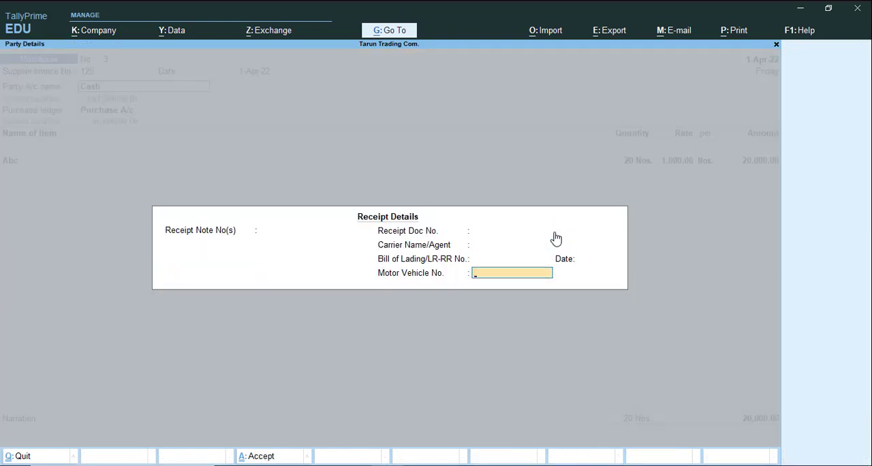
pyautogui.press('Return')
pyautogui.press('Return')
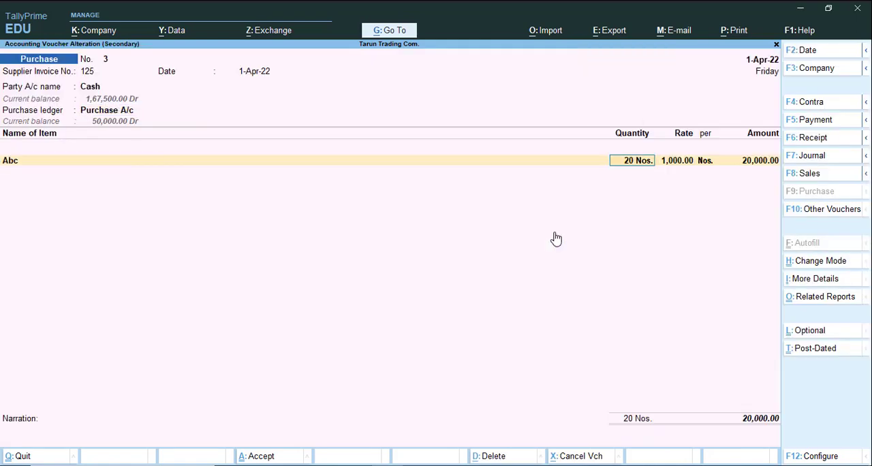
pyautogui.write('22')
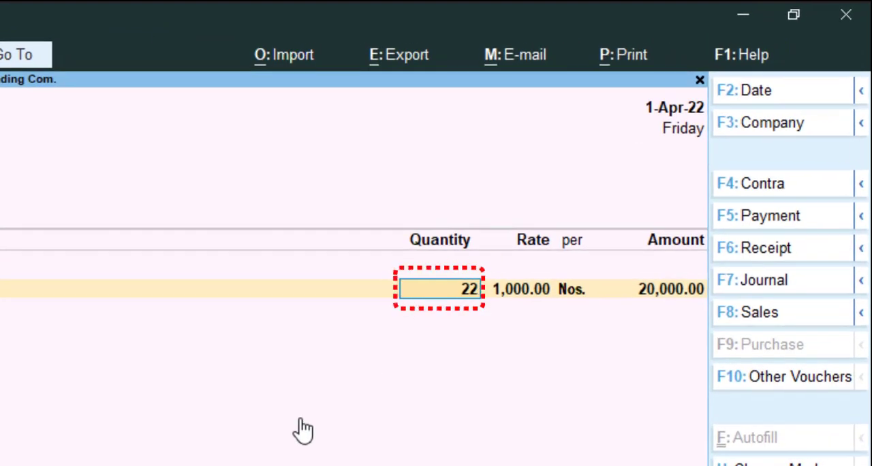
pyautogui.press('Return')
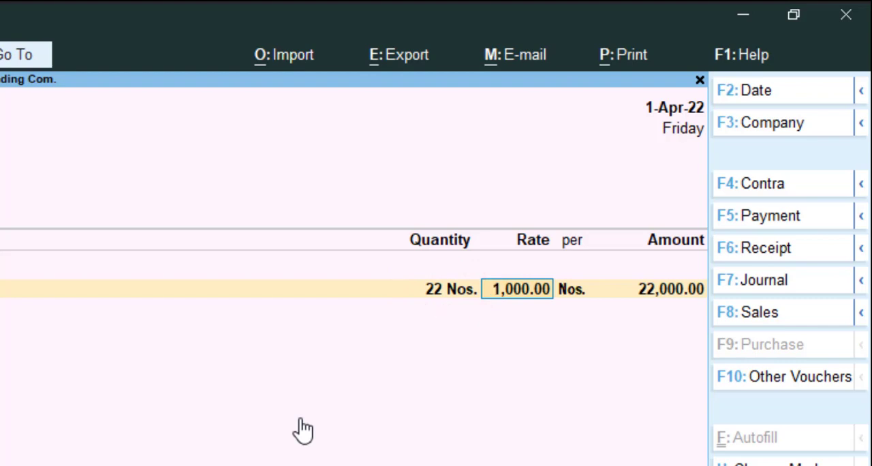
# Keep the rate of 1,000.00, save the altered purchase voucher without a narration, and close the Day Book.
pyautogui.press('Return')
pyautogui.press('Return')
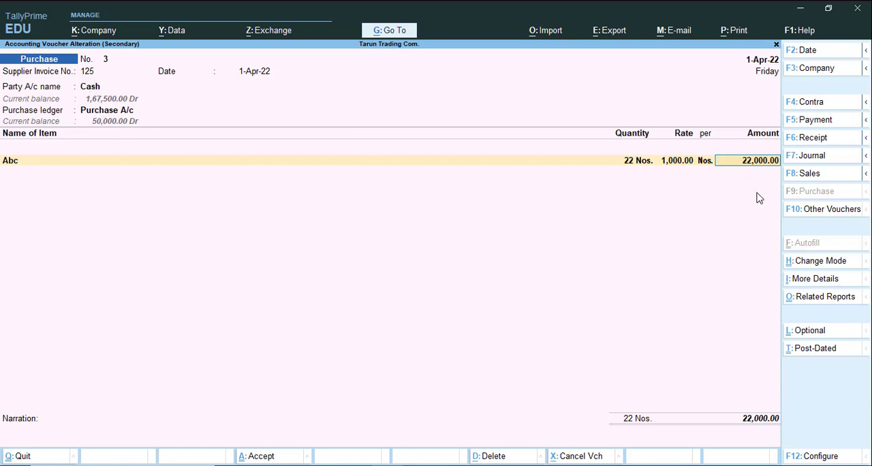
pyautogui.press('Return')
pyautogui.press('Return')
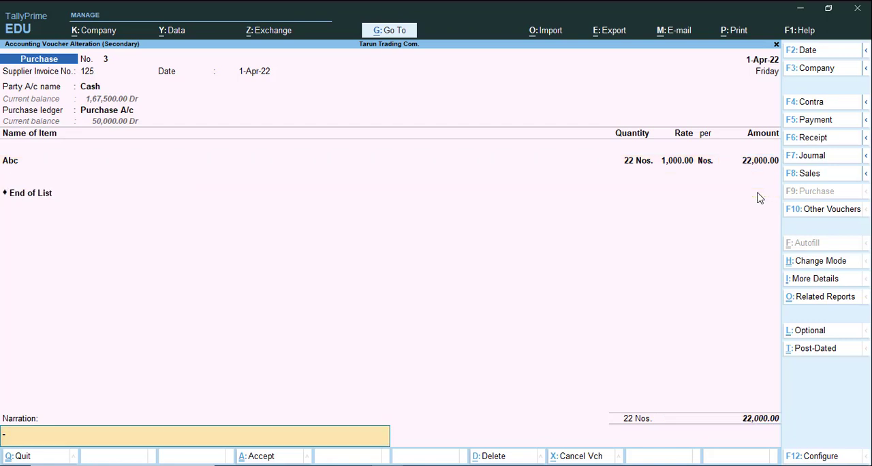
pyautogui.press('Return')
pyautogui.press('Return')
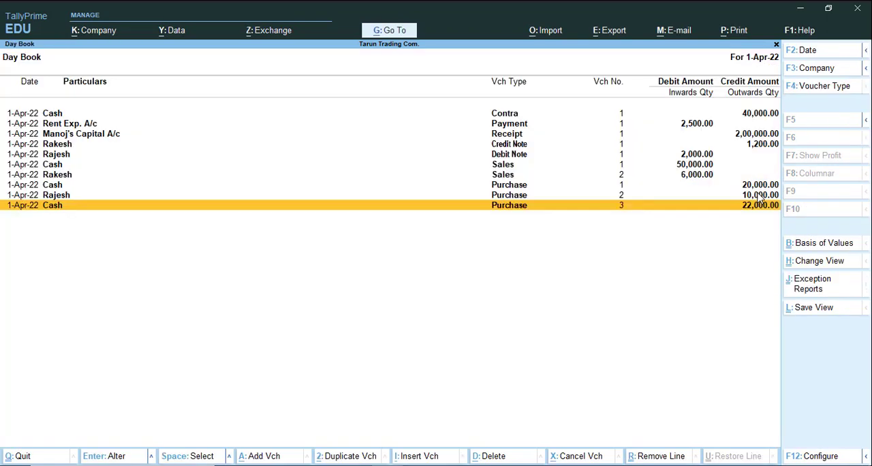
pyautogui.press('Escape')
# Check item Abc's closing quantity and value in the Stock Summary after the voucher alteration.
pyautogui.press('Down')
pyautogui.press('Down')
pyautogui.press('Down')
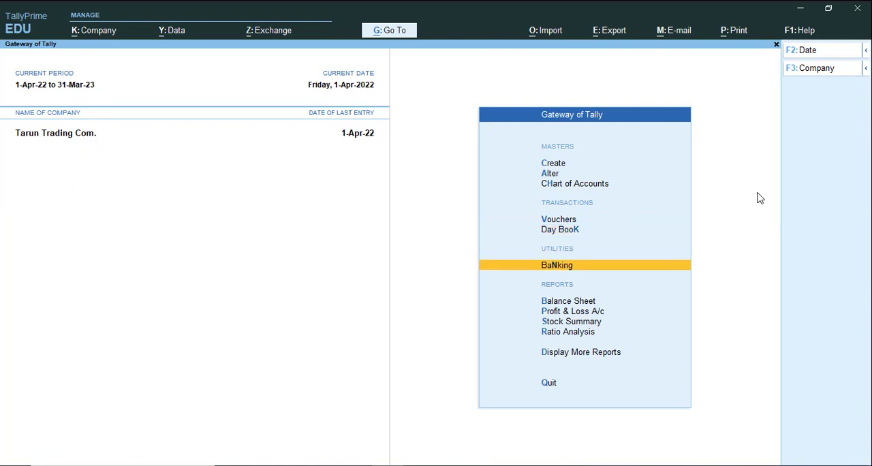
pyautogui.press('Down')
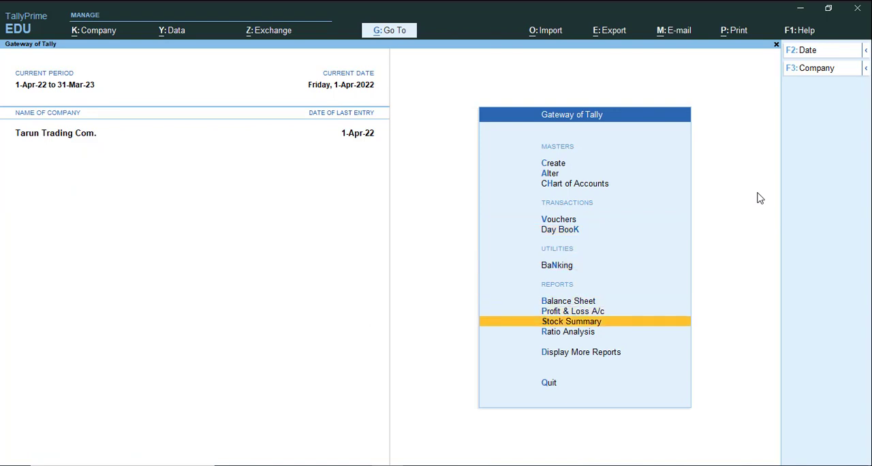
pyautogui.press('Return')
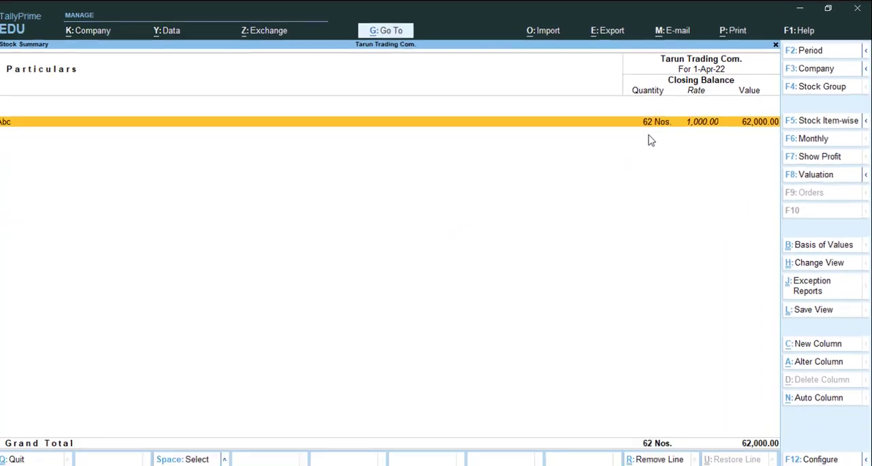
pyautogui.press('Escape')
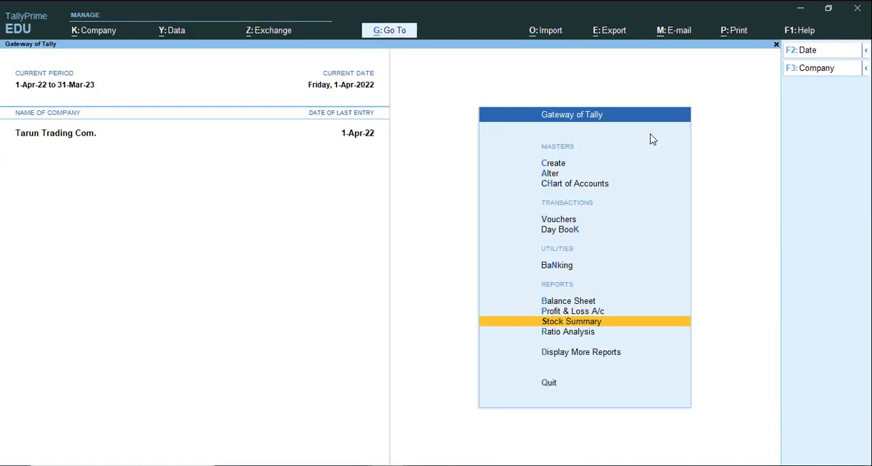
# Open the Cash ledger's voucher list from the Account Books.
pyautogui.press('Down')
pyautogui.press('Down')
pyautogui.press('Return')
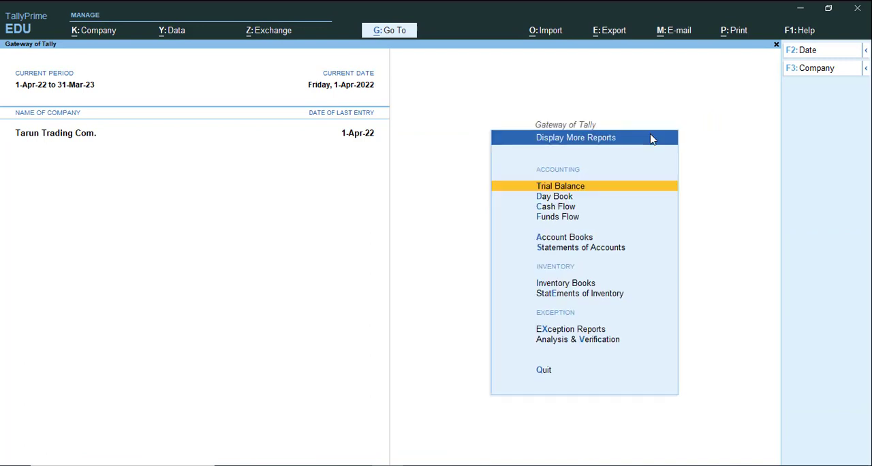
pyautogui.press('Down')
pyautogui.press('Down')
pyautogui.press('Down')
pyautogui.press('Down')
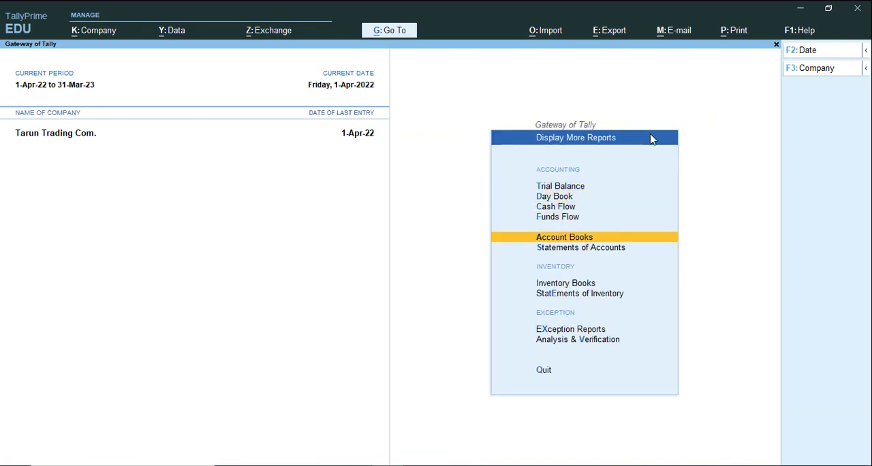
pyautogui.press('Return')
pyautogui.press('Down')
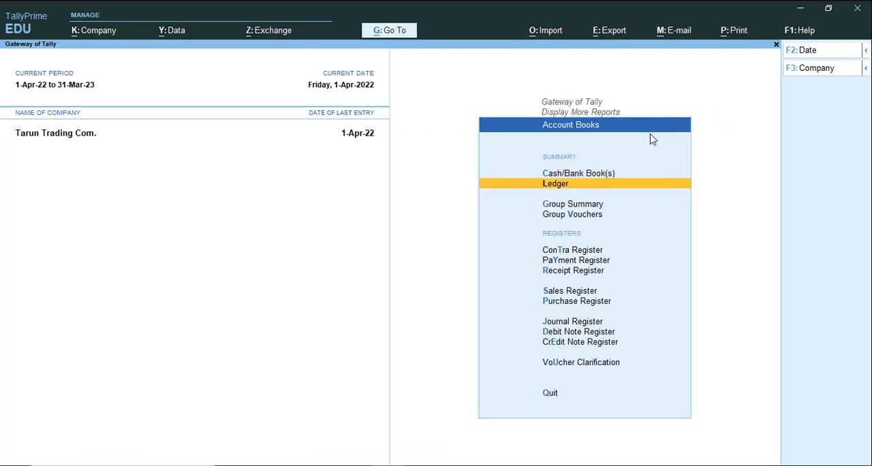
pyautogui.press('Return')
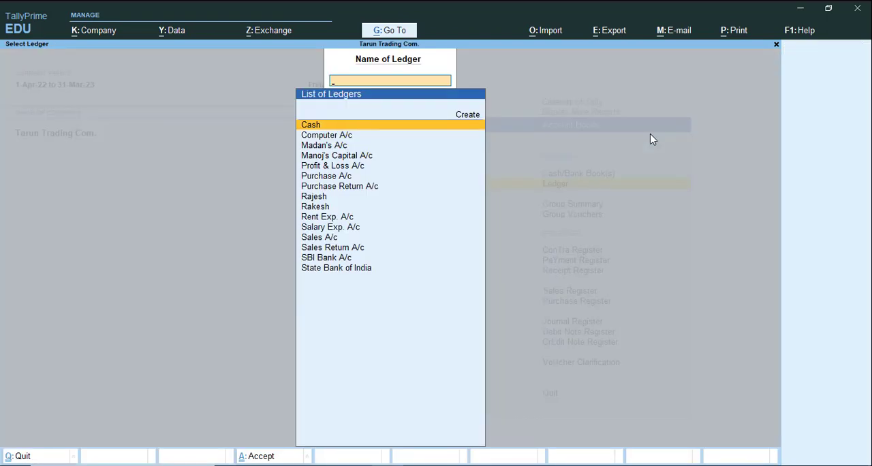
pyautogui.click(311, 126)
# Open purchase voucher No. 3 from the Cash ledger for alteration.
pyautogui.press('Down')
pyautogui.press('Down')
pyautogui.press('Down')
pyautogui.press('Down')
pyautogui.press('Down')
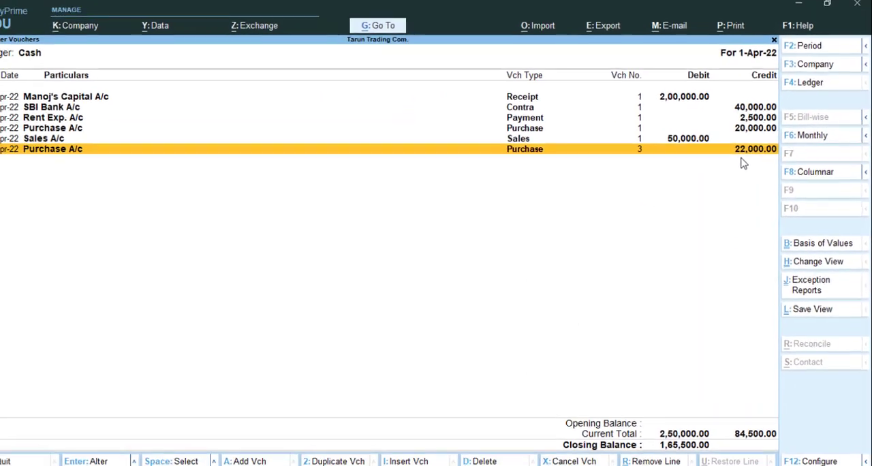
pyautogui.press('Return')
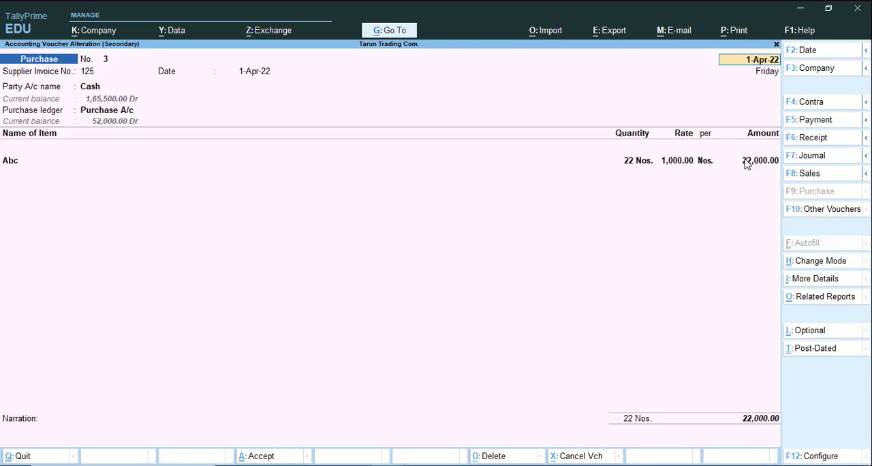
# Set the quantity of item Abc in the purchase voucher to 20, keeping the header, receipt and party details.
pyautogui.press('Return')
pyautogui.press('Return')
pyautogui.press('Return')
pyautogui.press('Return')
pyautogui.press('Return')
pyautogui.press('Return')
pyautogui.press('Return')
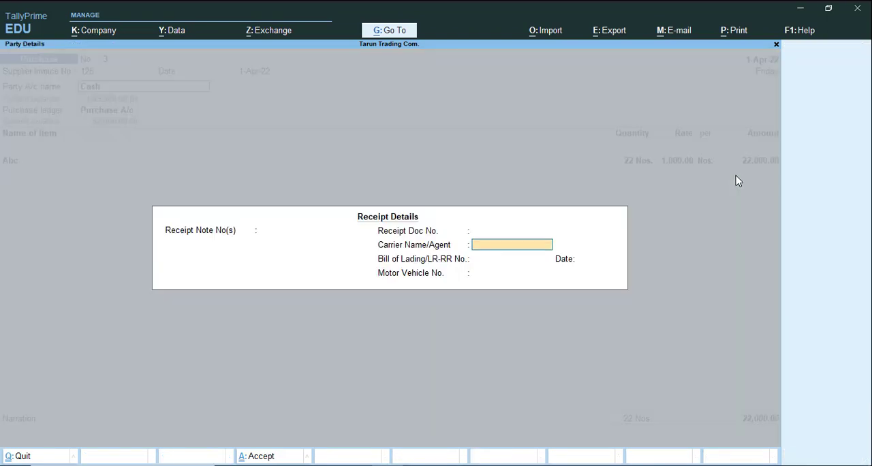
pyautogui.press('Return')
pyautogui.press('Return')
pyautogui.press('Return')
pyautogui.press('Return')
pyautogui.press('Return')
pyautogui.press('Return')
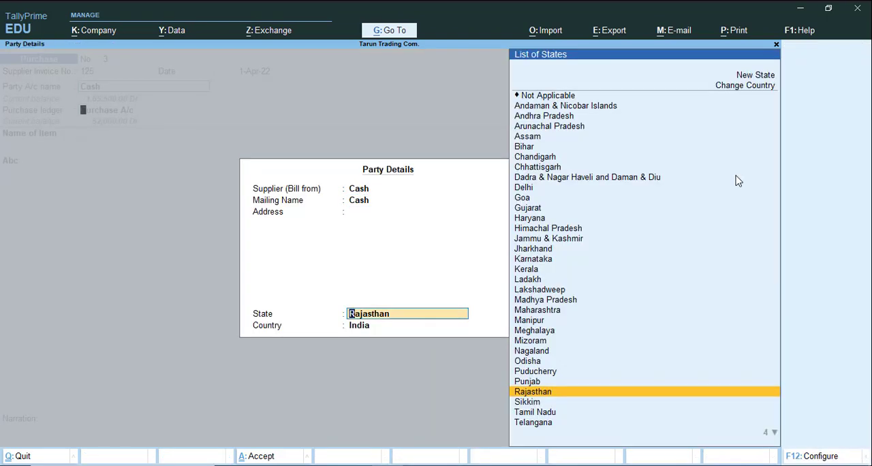
pyautogui.write('20')
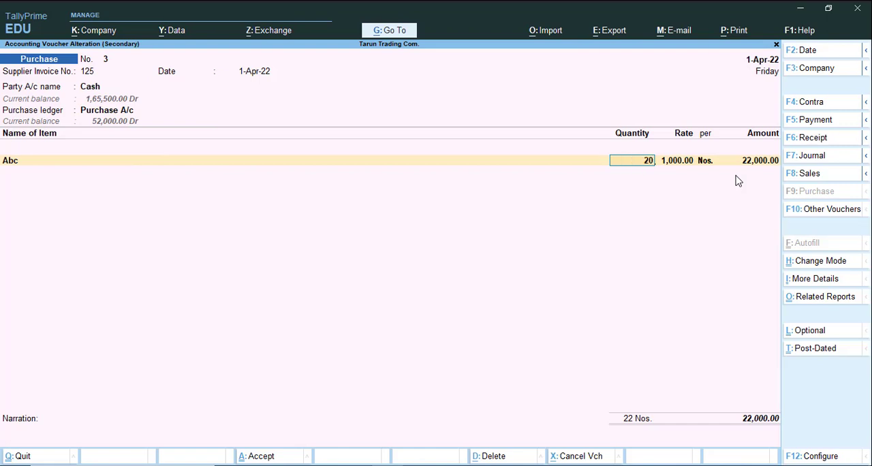
# Keep the rate of 1,000.00, save the altered purchase voucher, and close the Cash ledger and its report menus.
pyautogui.press('Return')
pyautogui.press('Return')
pyautogui.press('Return')
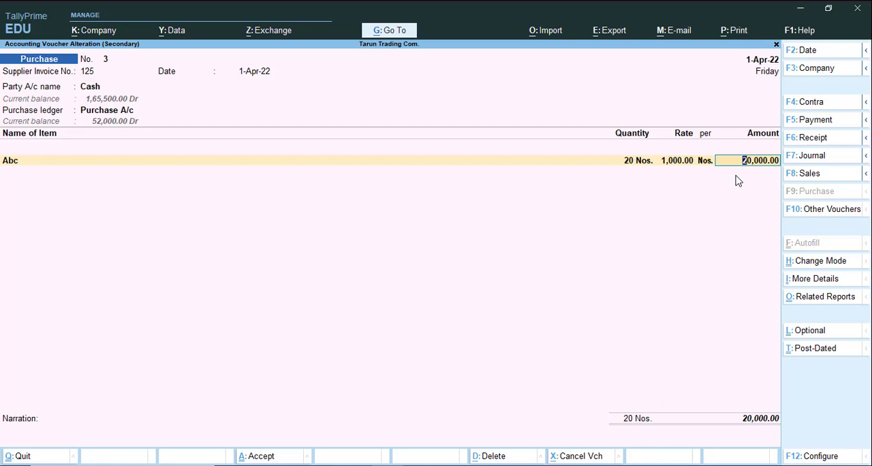
pyautogui.hotkey('ctrl', 'a')
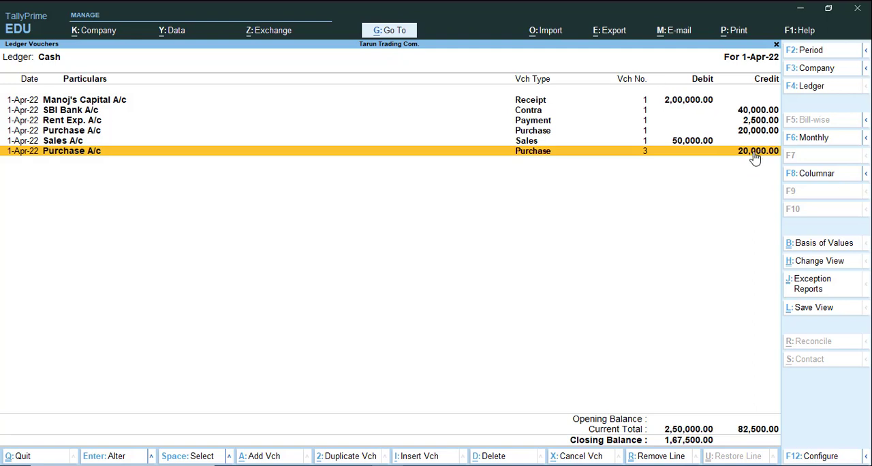
pyautogui.press('Escape')
pyautogui.press('Escape')
pyautogui.press('Escape')
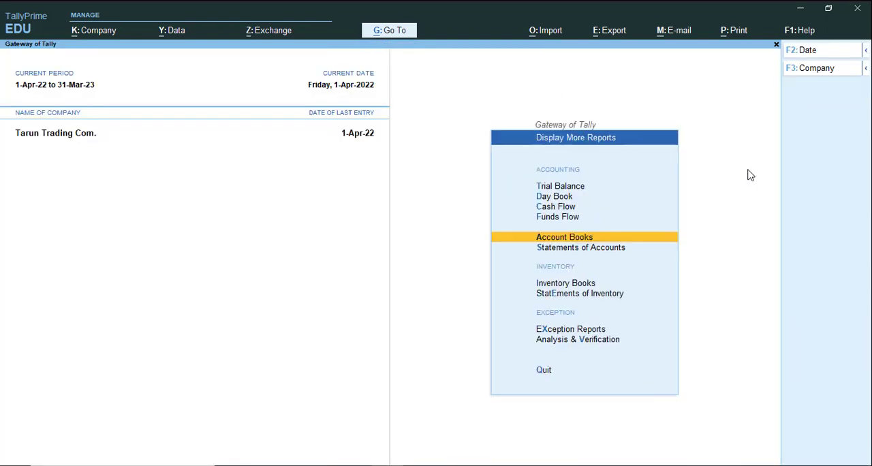
pyautogui.press('Escape')
# Review item Abc's closing quantity and value in the Stock Summary with the purchase quantity at 20 Nos.
pyautogui.press('Up')
pyautogui.press('Up')
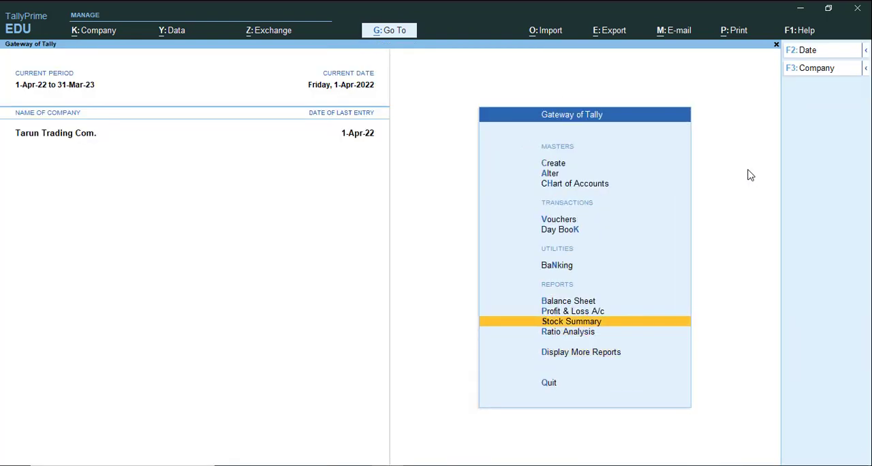
pyautogui.press('Return')
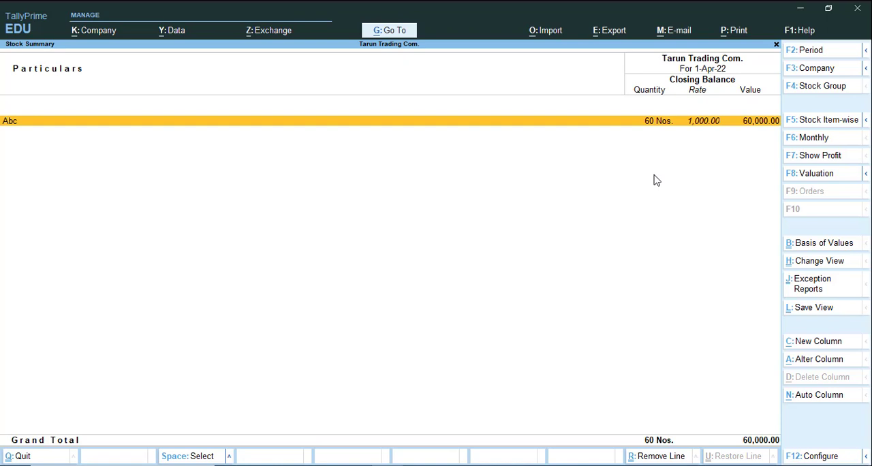
pyautogui.press('Escape')
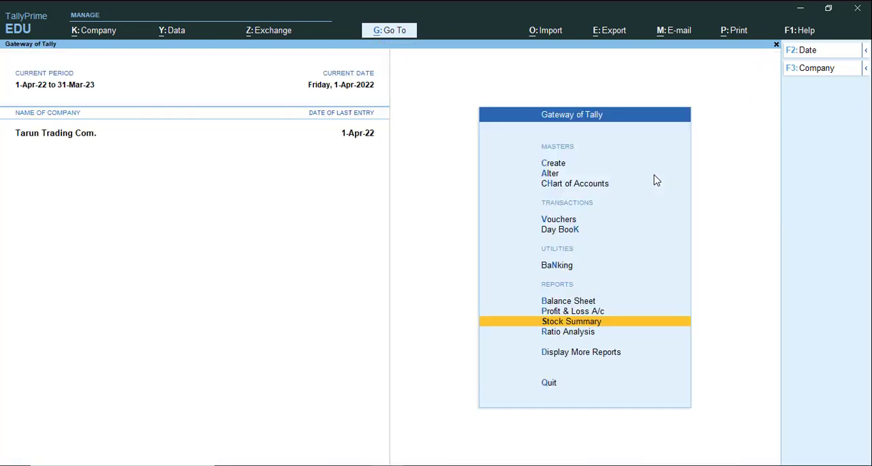
# Delete Cash purchase voucher No. 3 from the Day Book and close the Day Book.
pyautogui.press('Up')
pyautogui.press('Up')
pyautogui.press('Up')
pyautogui.press('Up')
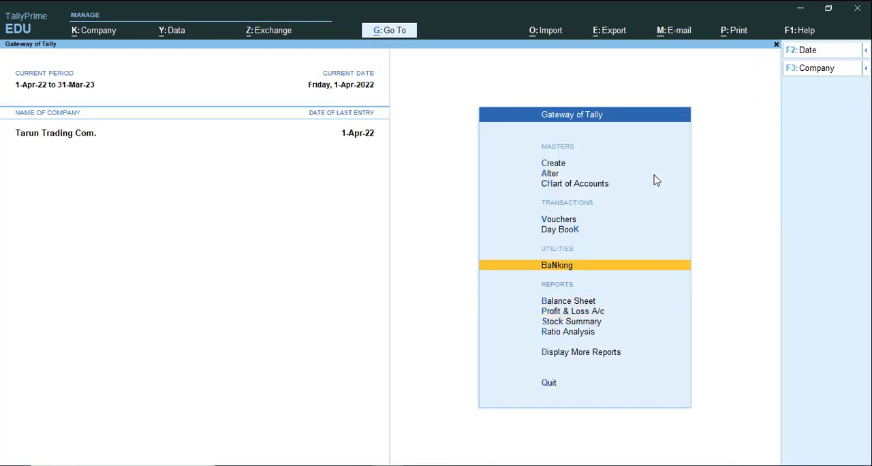
pyautogui.press('Return')
pyautogui.press('Down')
pyautogui.press('Down')
pyautogui.press('Down')
pyautogui.press('Down')
pyautogui.press('Down')
pyautogui.press('Down')
pyautogui.press('Down')
pyautogui.press('Down')
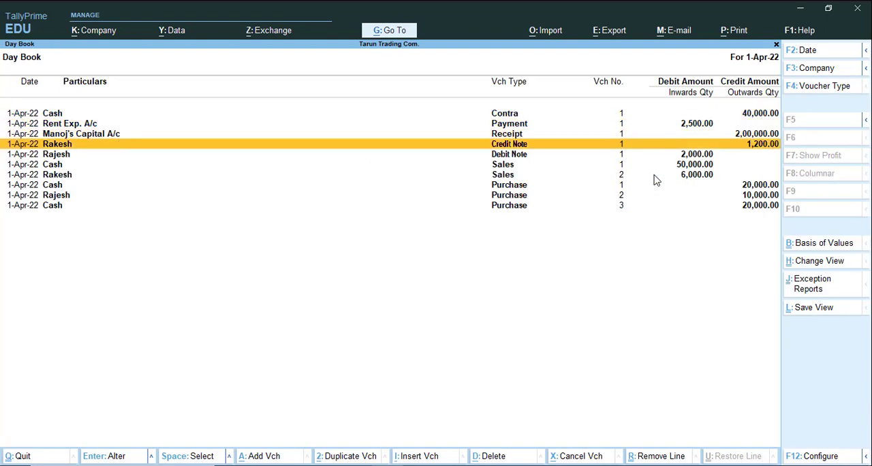
pyautogui.press('Down')
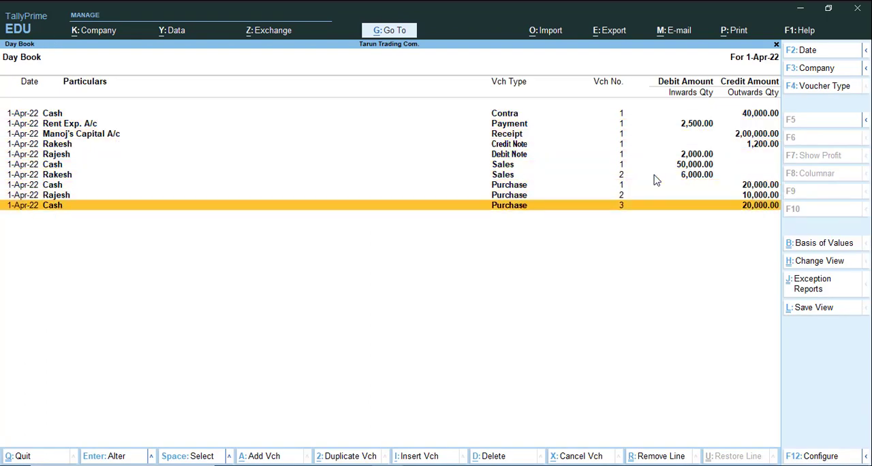
pyautogui.press('space')
pyautogui.hotkey('alt', 'd')
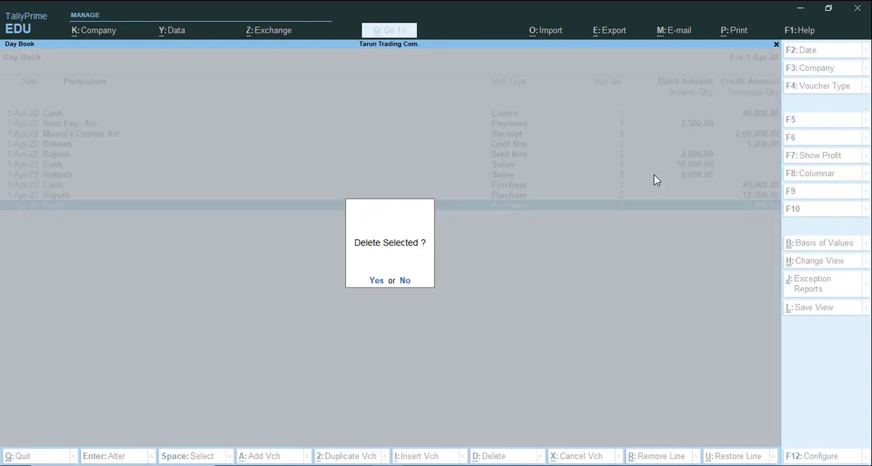
pyautogui.press('y')
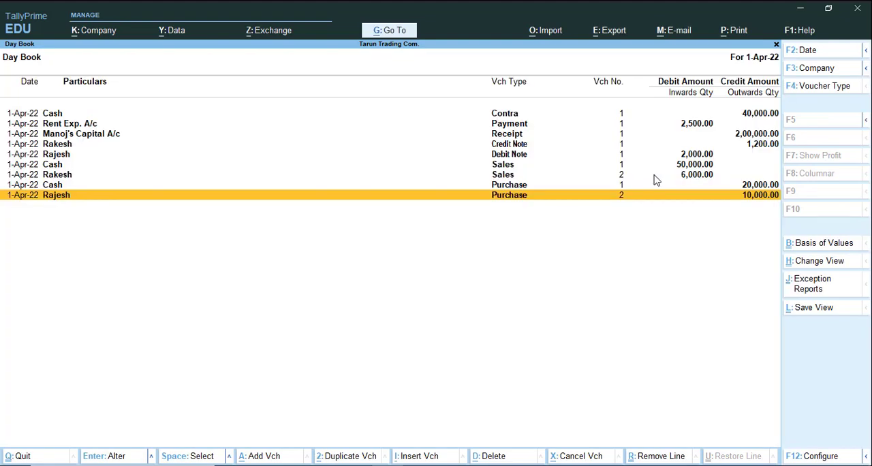
pyautogui.press('Escape')
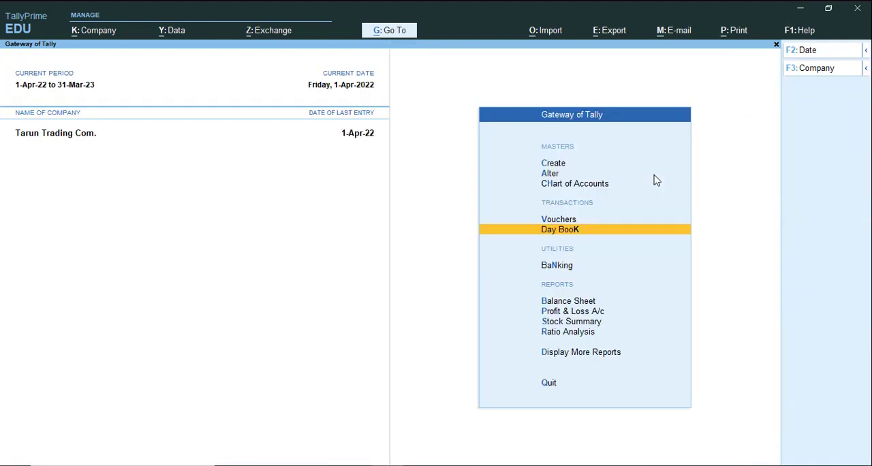
# Start a new purchase voucher and enable separate Actual and Billed Quantity columns in invoices in the company features.
pyautogui.press('Up')
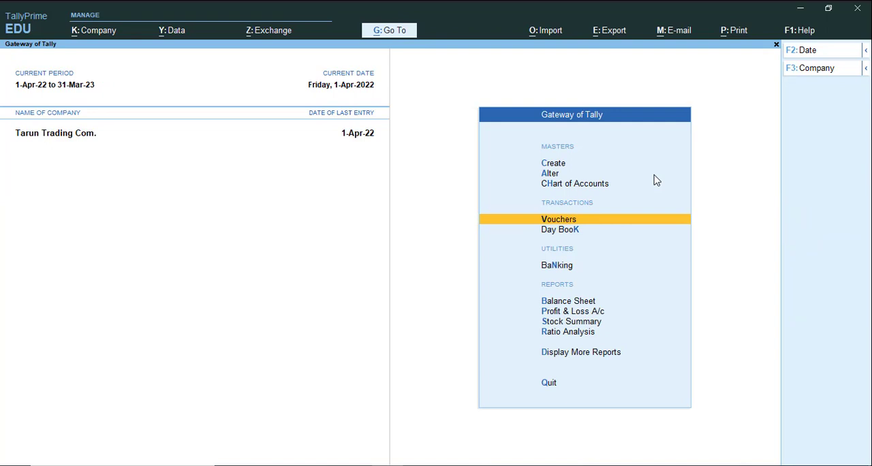
pyautogui.press('Return')
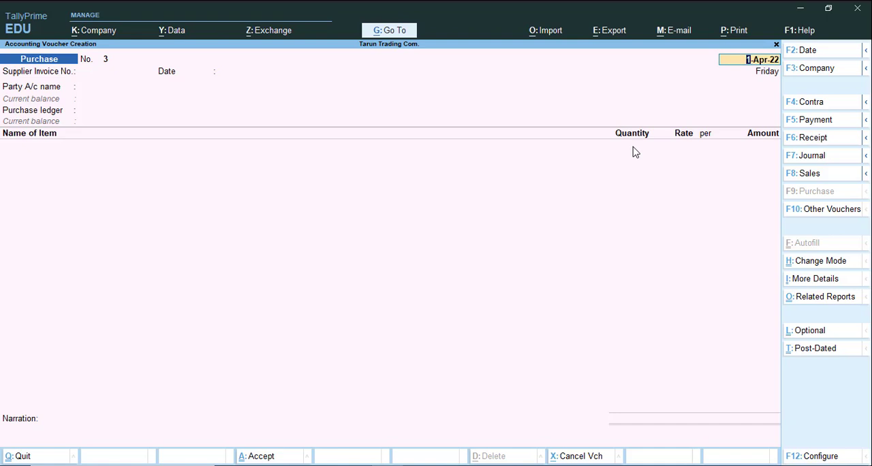
pyautogui.press('F11')
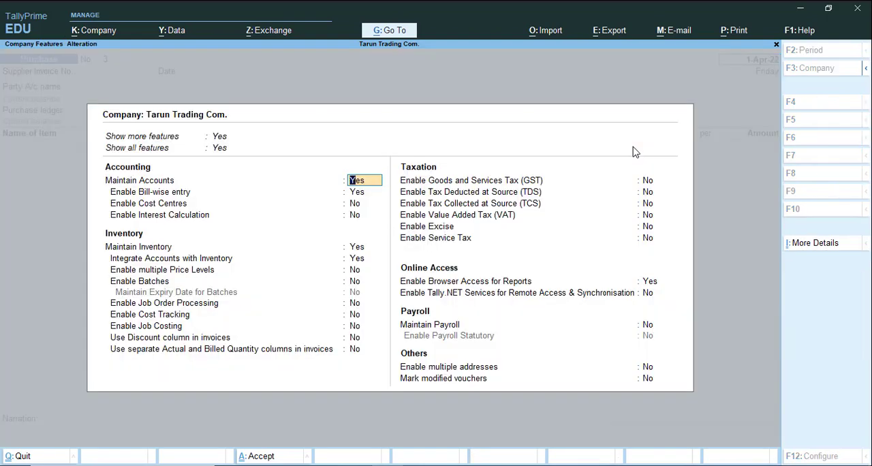
pyautogui.press('Down')
pyautogui.press('Down')
pyautogui.press('Down')
pyautogui.press('Down')
pyautogui.press('Down')
pyautogui.press('Down')
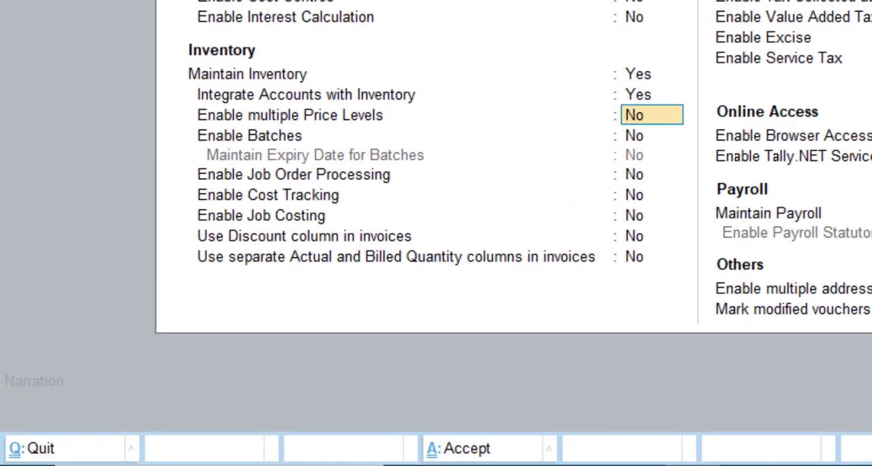
pyautogui.press('Down')
pyautogui.press('Down')
pyautogui.press('Down')
pyautogui.press('Down')
pyautogui.press('Down')
pyautogui.press('Down')
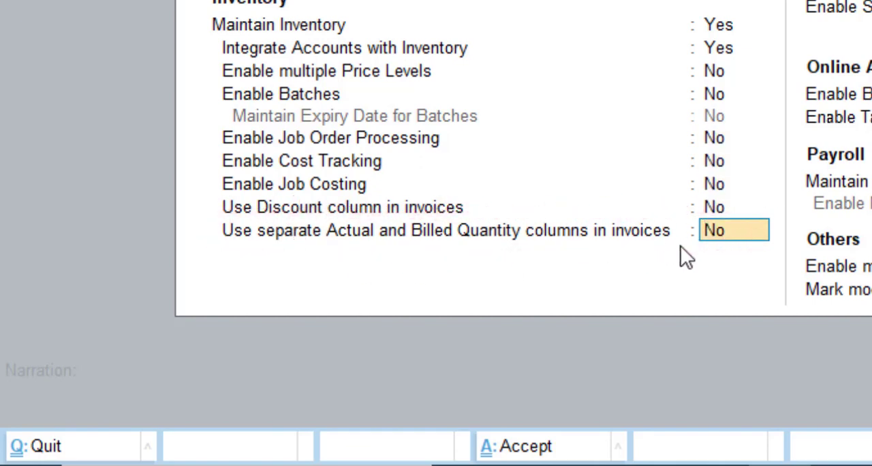
pyautogui.write('y')
pyautogui.press('Return')
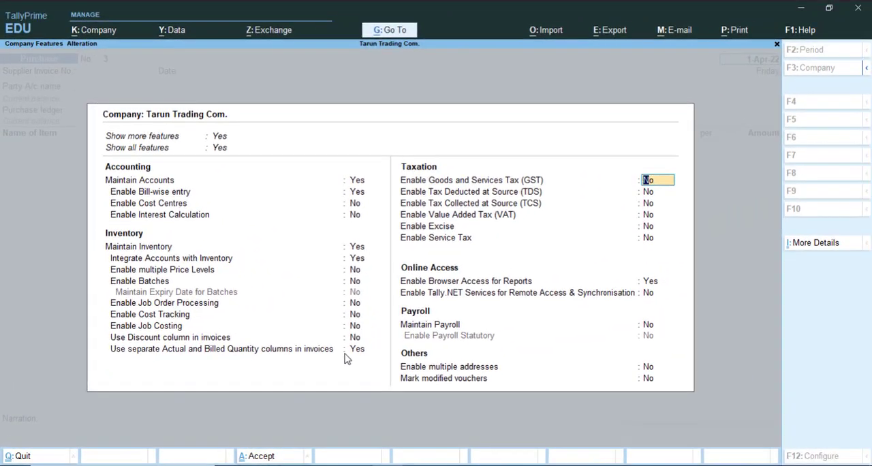
pyautogui.hotkey('ctrl', 'a')
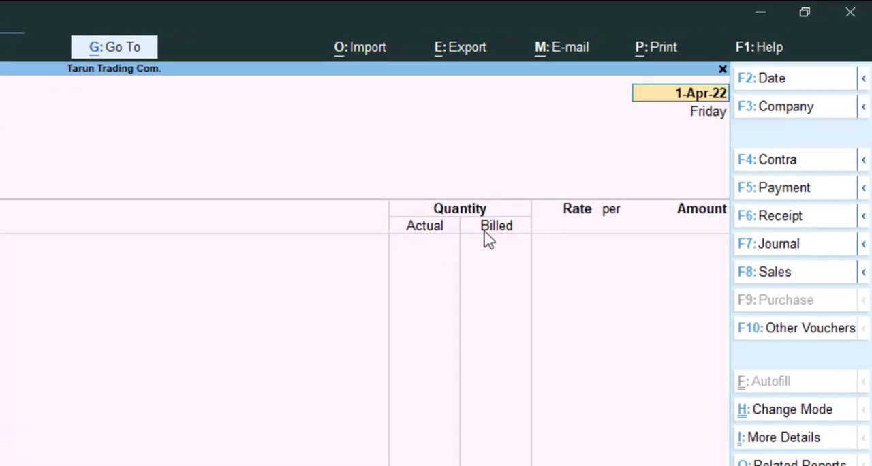
# Fill in the purchase voucher header with supplier invoice No. 125 dated 1-Apr-22, party Cash, and ledger Purchase A/c, leaving receipt details blank.
pyautogui.press('Return')
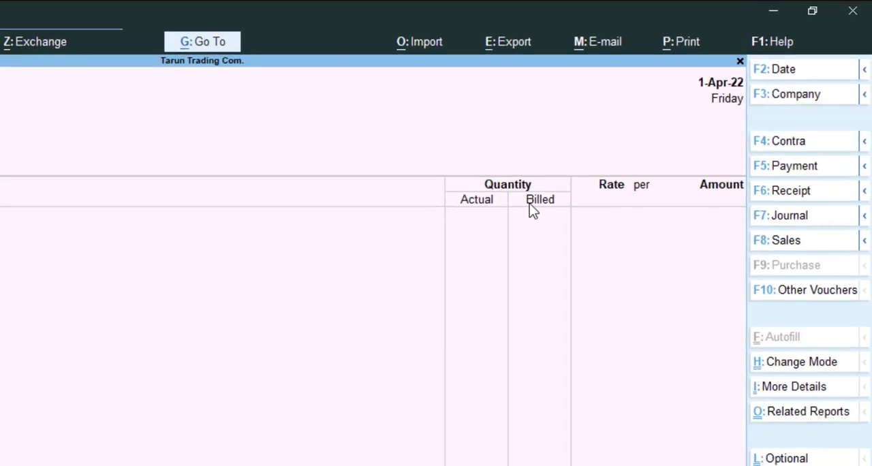
pyautogui.write('125')
pyautogui.press('Return')
pyautogui.press('Return')
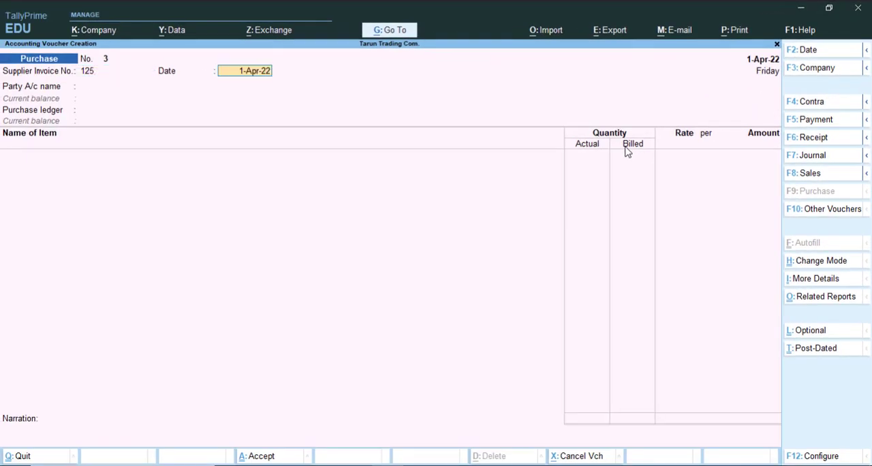
pyautogui.press('Return')
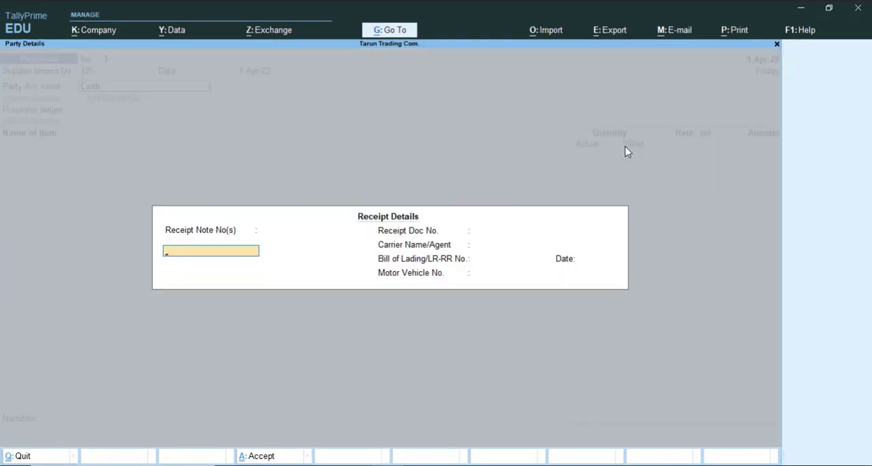
pyautogui.hotkey('ctrl', 'a')
pyautogui.hotkey('ctrl', 'a')
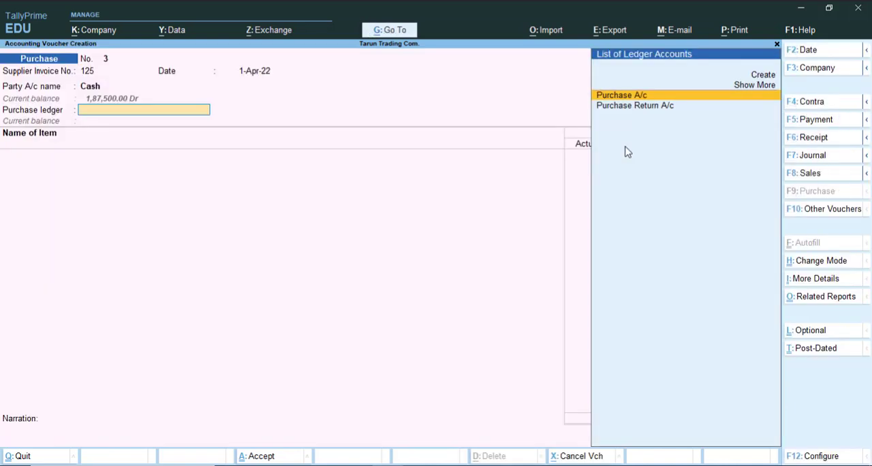
pyautogui.press('Return')
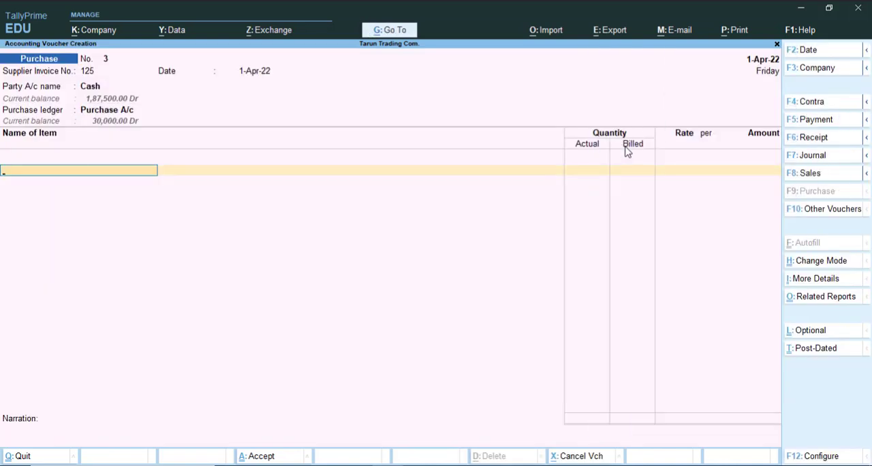
# Add item Abc to the purchase voucher with actual quantity 22 Nos., billed quantity 20 Nos. and rate 1,000.00 per Nos.
pyautogui.write('Ab')
pyautogui.press('Return')
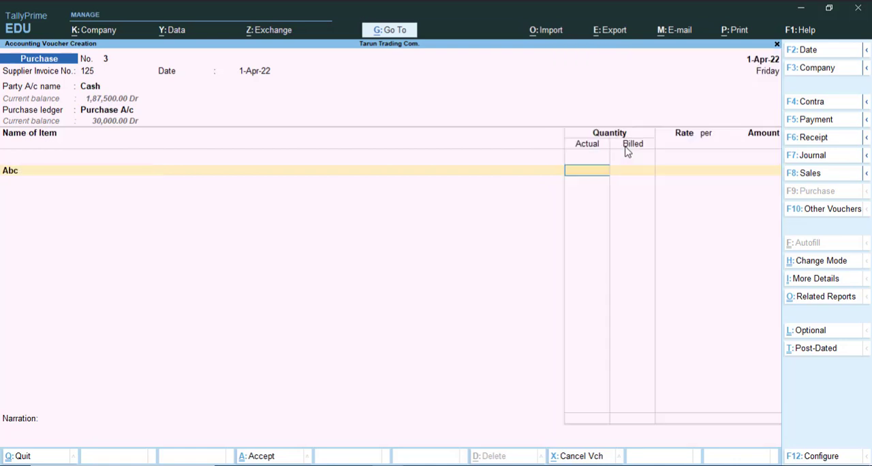
pyautogui.write('22')
pyautogui.press('Return')
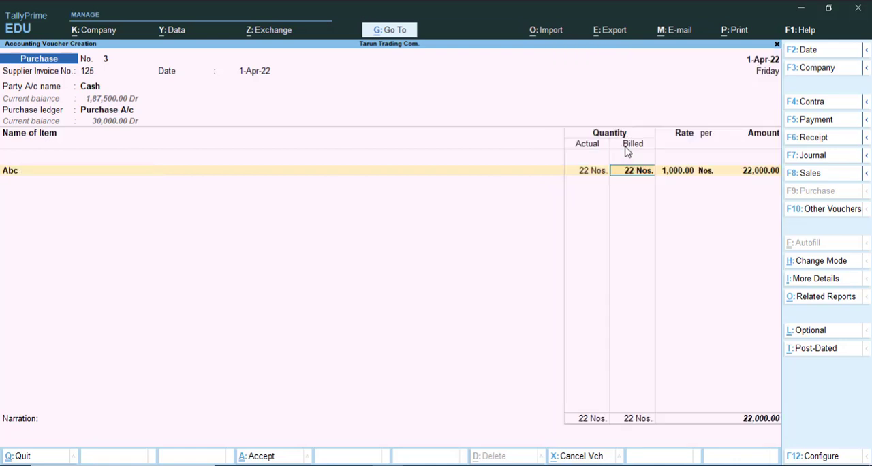
pyautogui.write('20')
pyautogui.press('Return')
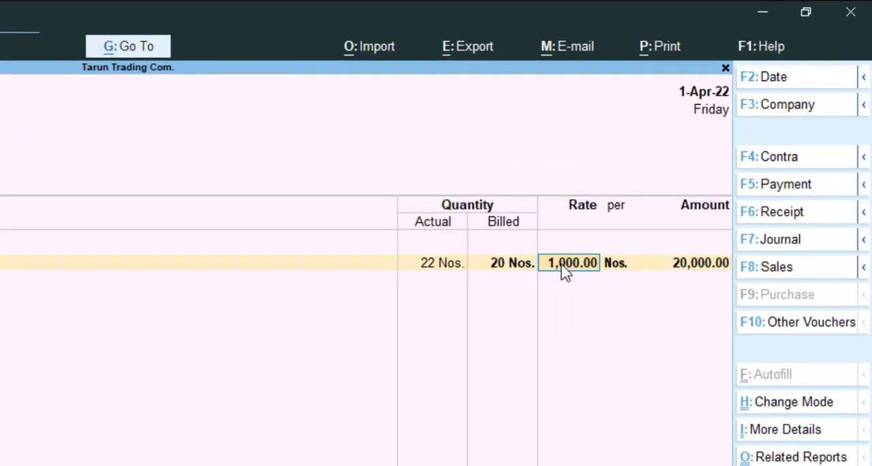
pyautogui.press('Return')
pyautogui.press('Return')
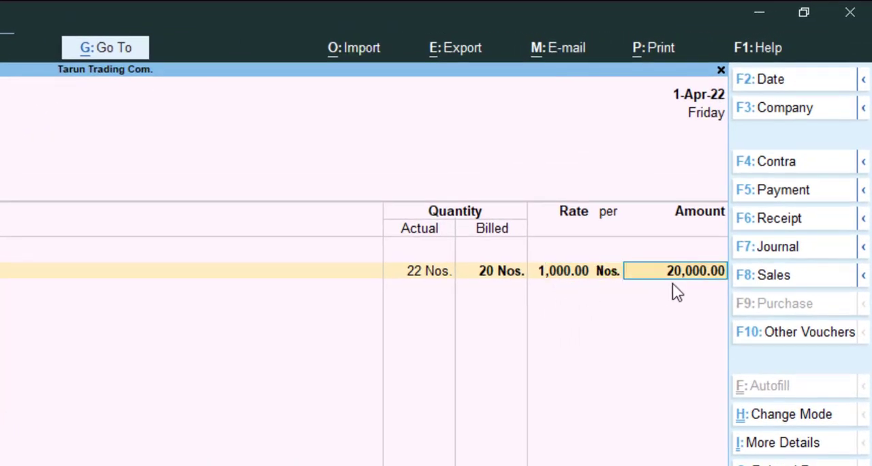
pyautogui.press('Return')
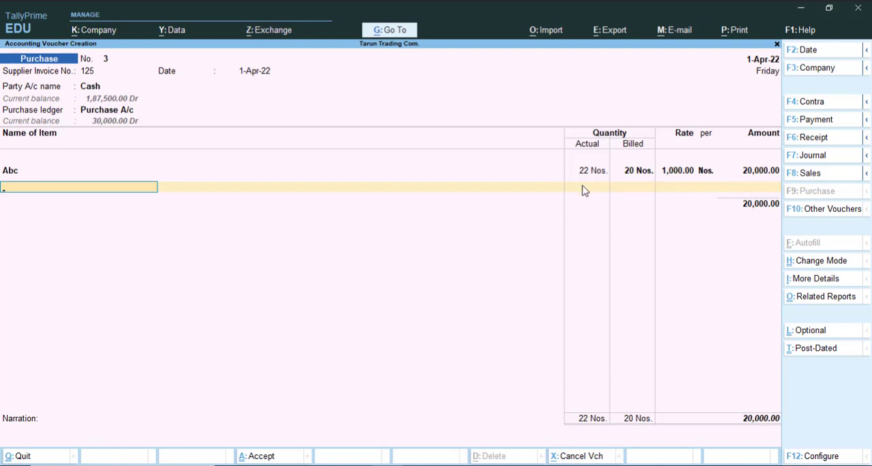
# End the item list, leave the narration blank and save the purchase voucher.
pyautogui.press('Return')
pyautogui.press('Return')
pyautogui.press('Return')
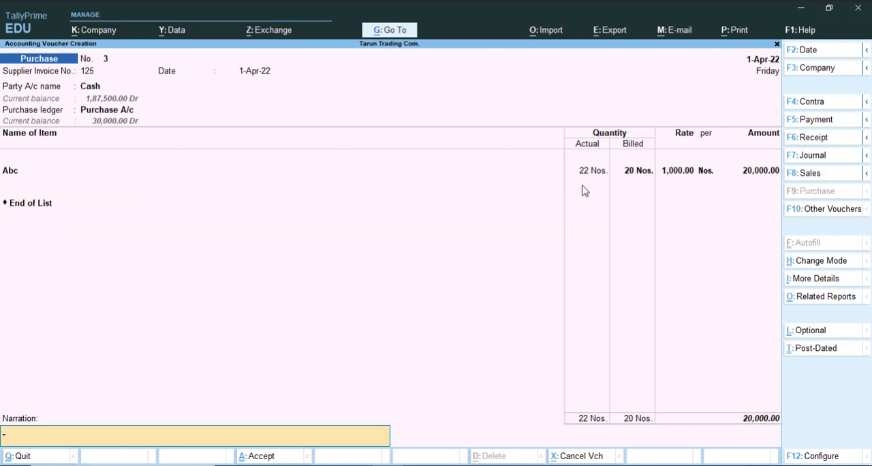
pyautogui.press('Return')
pyautogui.press('Return')
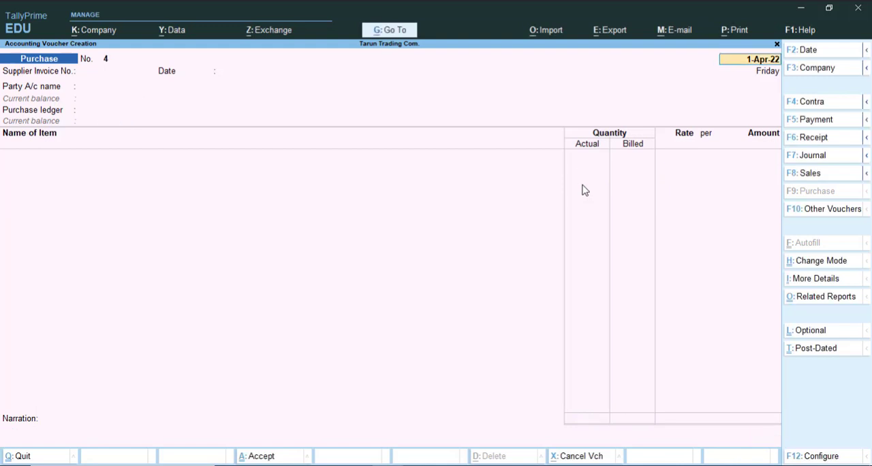
# Leave voucher entry and review item Abc's closing quantity, rate and value in the Stock Summary.
pyautogui.press('Escape')
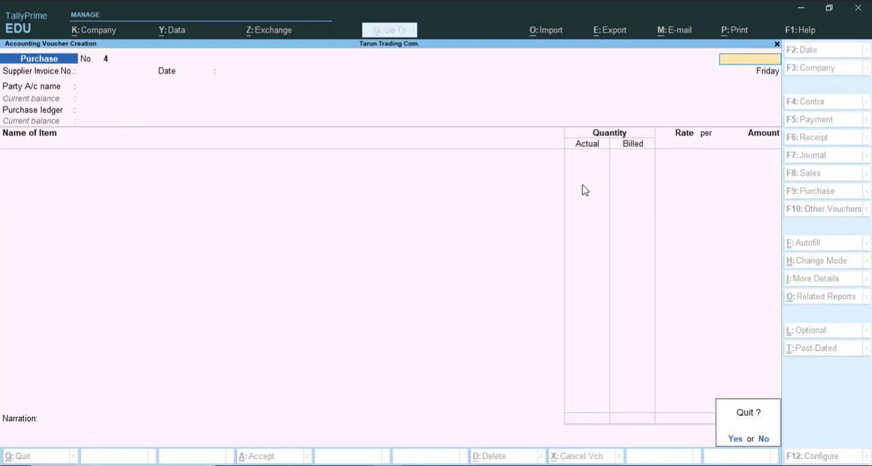
pyautogui.press('Return')
pyautogui.press('s')
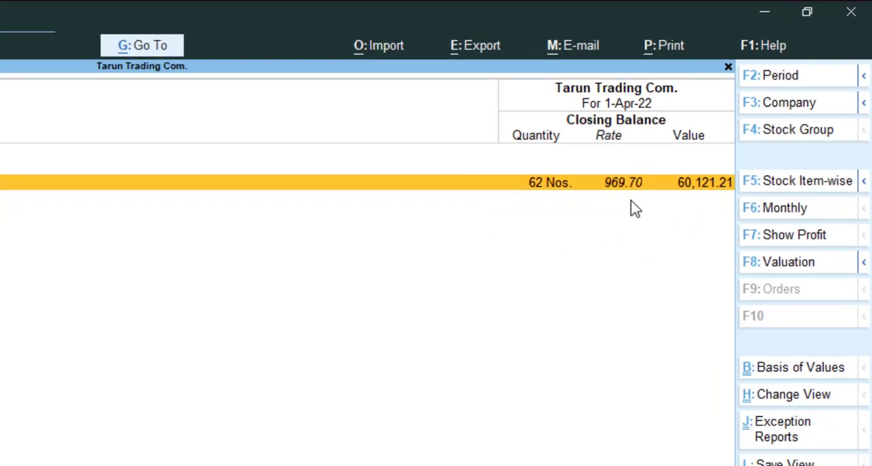
pyautogui.press('Escape')
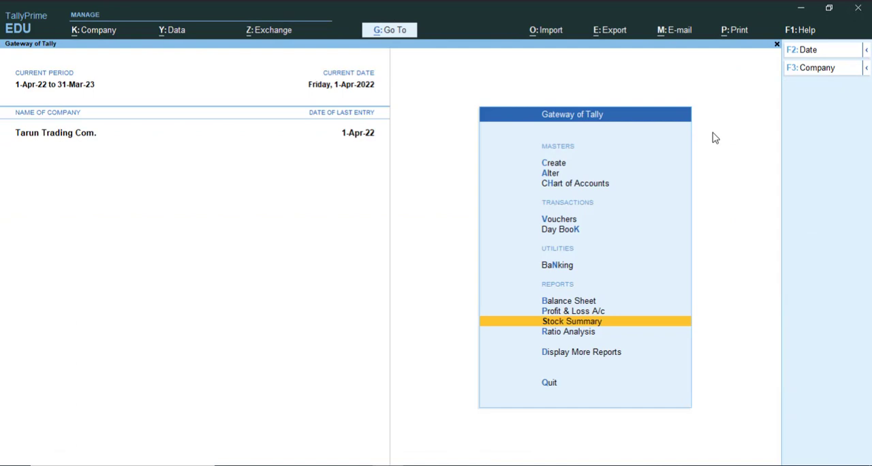
# Review the purchase amounts in the Cash ledger under Account Books, and return to the Gateway of Tally.
pyautogui.press('Down')
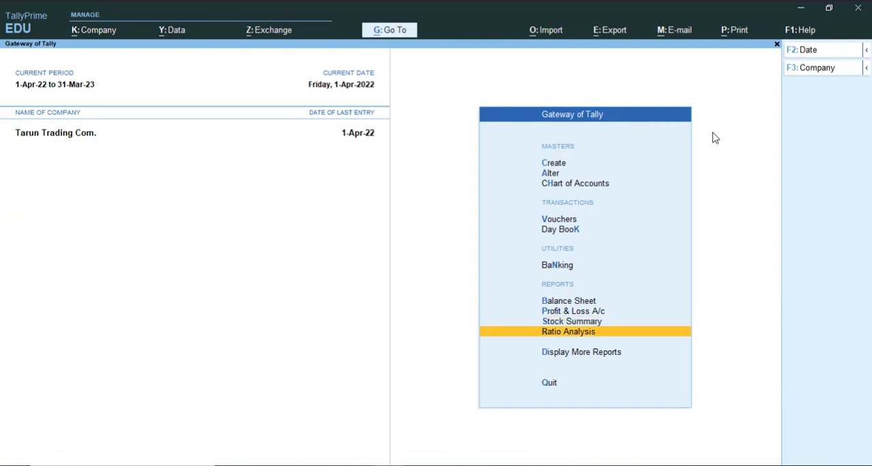
pyautogui.press('Down')
pyautogui.press('Return')
pyautogui.press('Down')
pyautogui.press('Down')
pyautogui.press('Down')
pyautogui.press('Down')
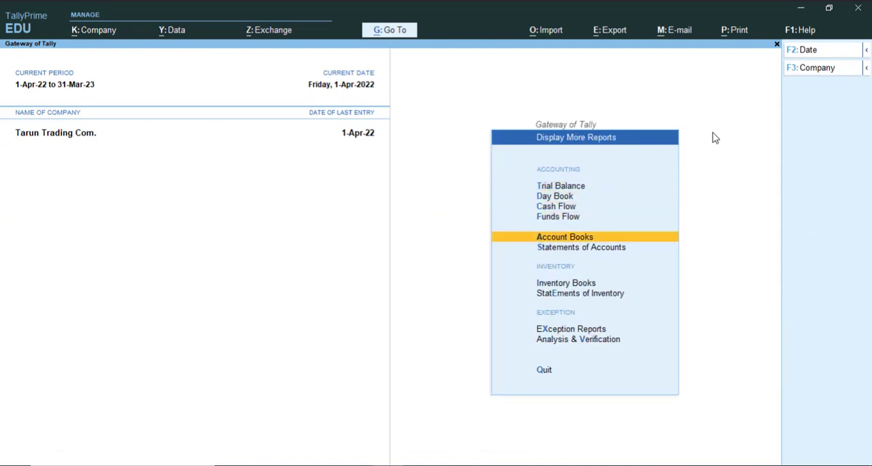
pyautogui.press('Return')
pyautogui.press('Down')
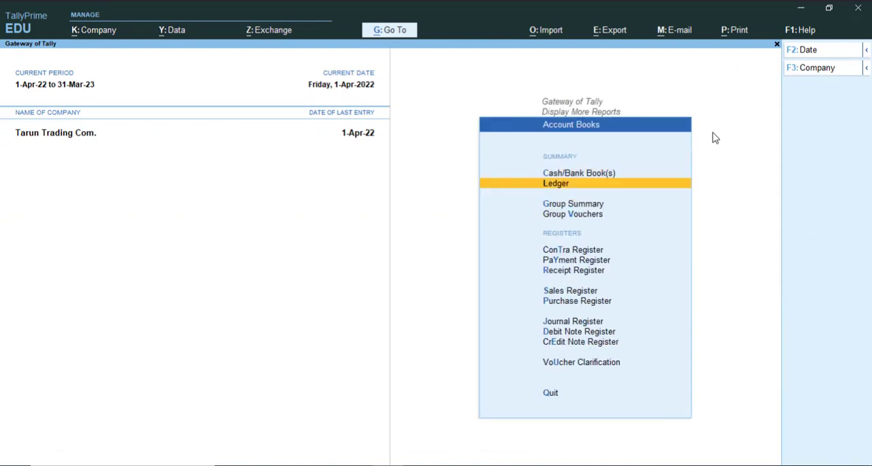
pyautogui.press('Return')
pyautogui.press('Return')
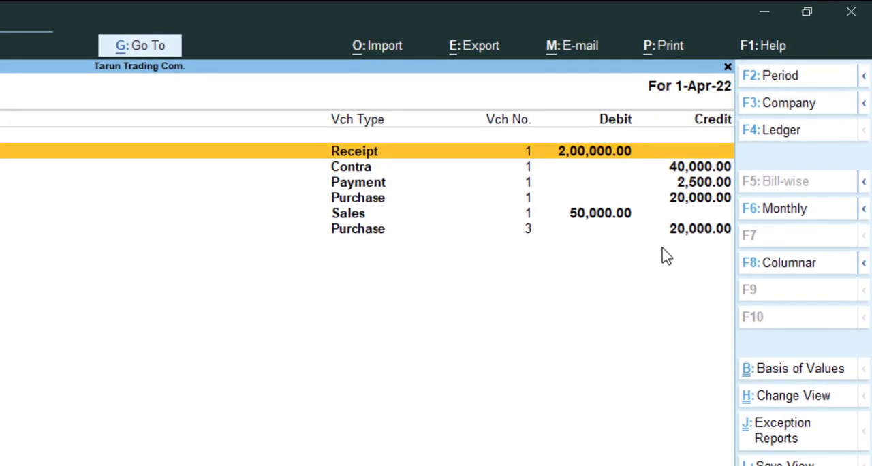
pyautogui.press('F4')
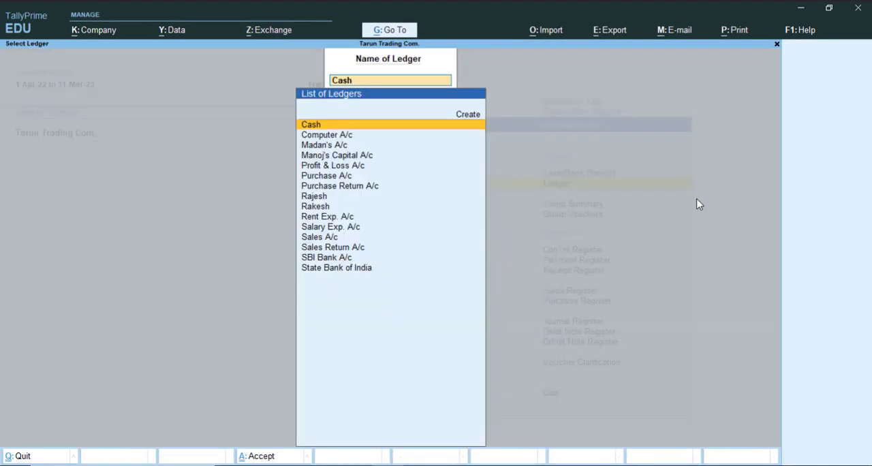
pyautogui.press('Escape')
pyautogui.press('Escape')
pyautogui.press('Escape')
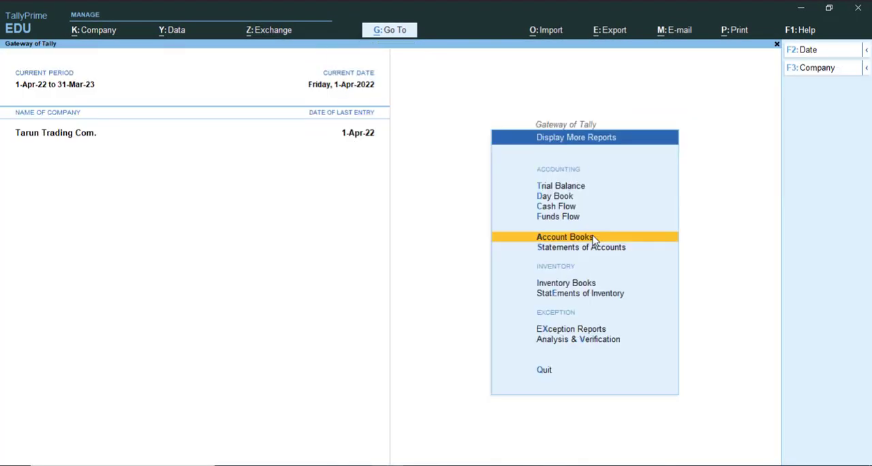
pyautogui.press('Escape')
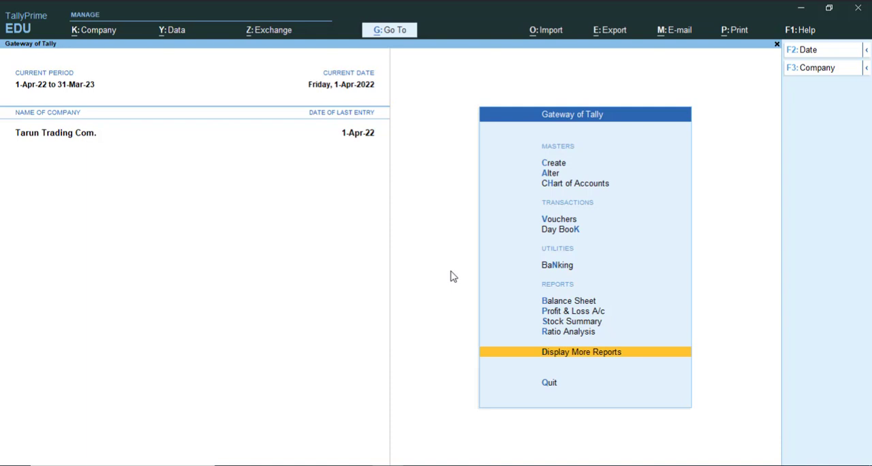
# Display the Stock Item Movement Analysis for item Abc from the Statements of Inventory.
pyautogui.press('Return')
pyautogui.press('Down')
pyautogui.press('Down')
pyautogui.press('Down')
pyautogui.press('Down')
pyautogui.press('Down')
pyautogui.press('Down')
pyautogui.press('Down')
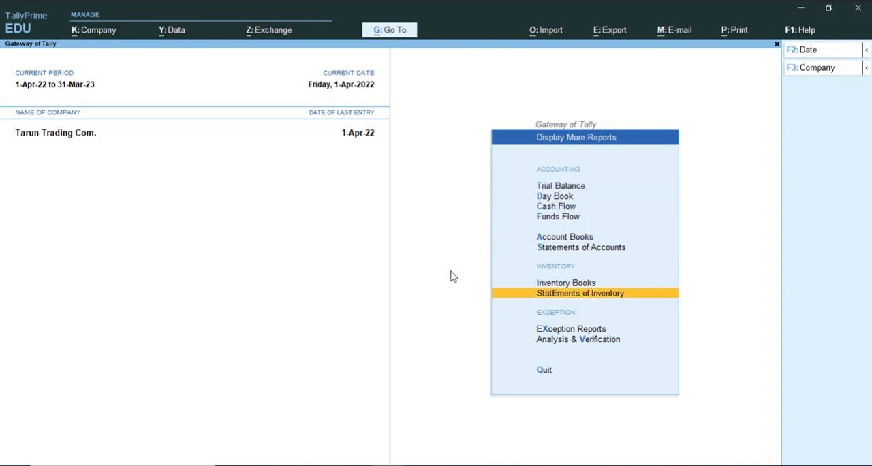
pyautogui.press('Return')
pyautogui.press('Down')
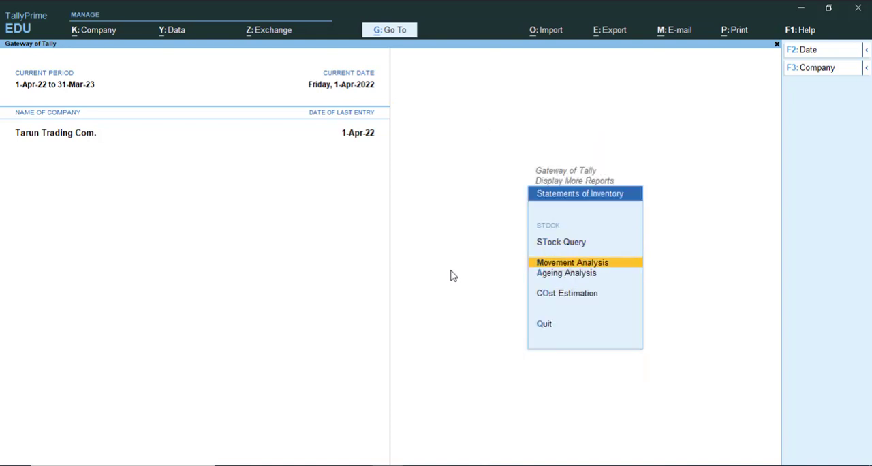
pyautogui.press('Return')
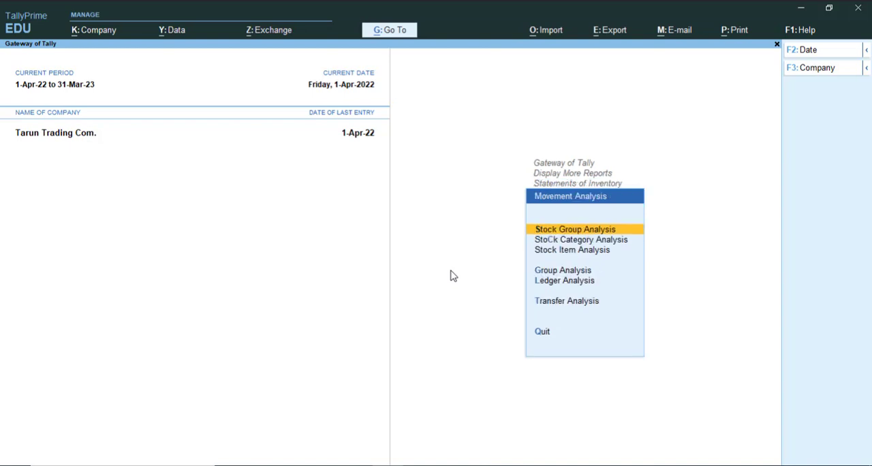
pyautogui.press('Down')
pyautogui.press('Down')
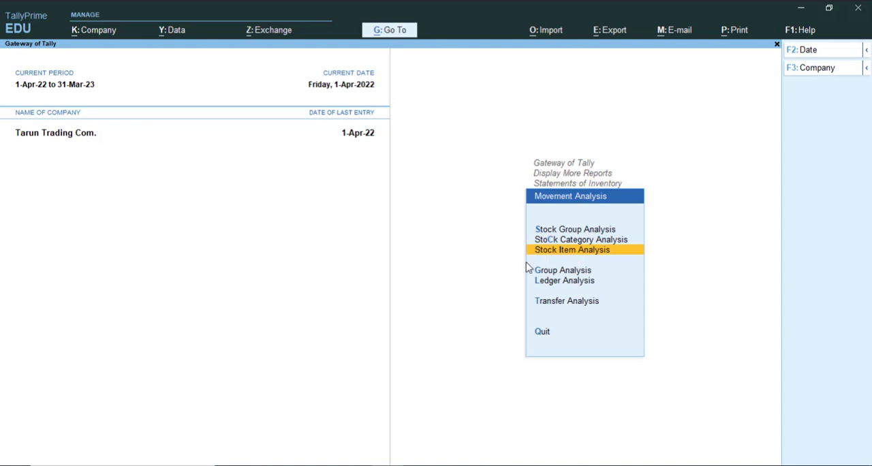
pyautogui.press('Return')
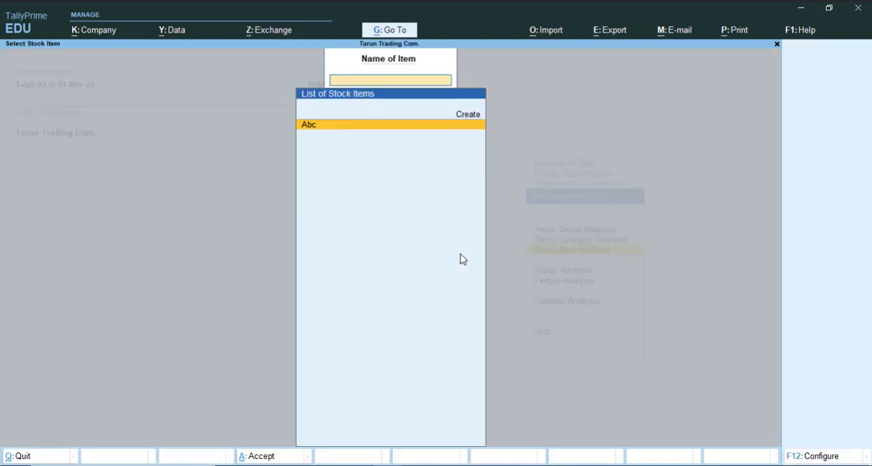
pyautogui.click(317, 124)
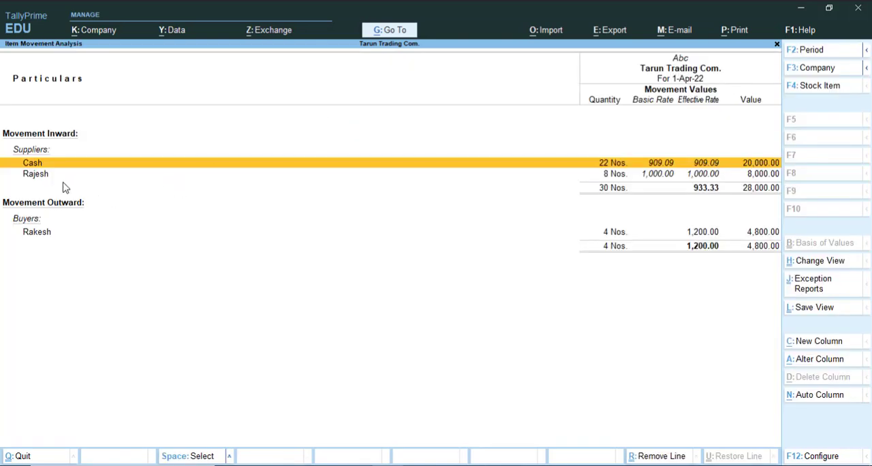
# Examine the actual and billed quantities and effective rate of Abc's inward movement from Cash, and return to the Gateway of Tally.
pyautogui.click(615, 165)
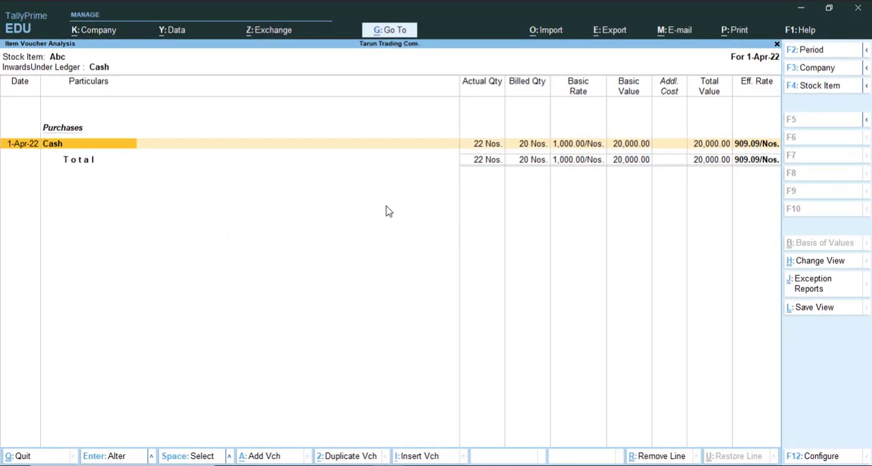
pyautogui.press('Escape')
pyautogui.press('Escape')
pyautogui.press('Escape')
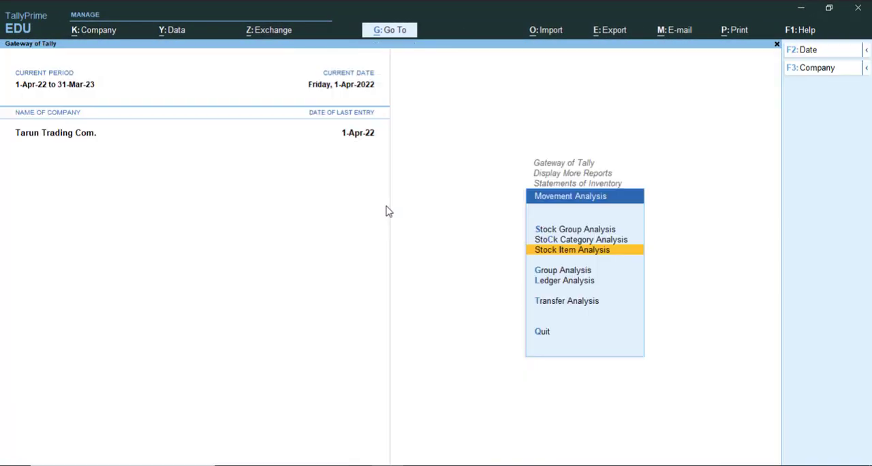
pyautogui.press('Escape')
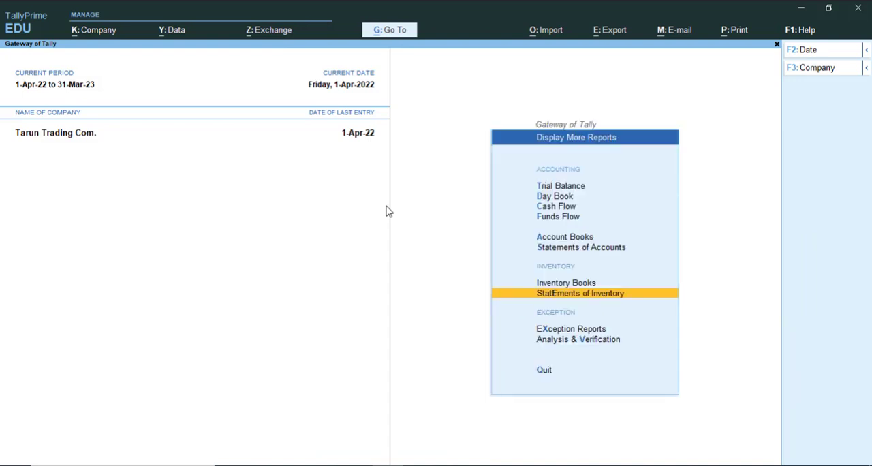
pyautogui.press('Escape')
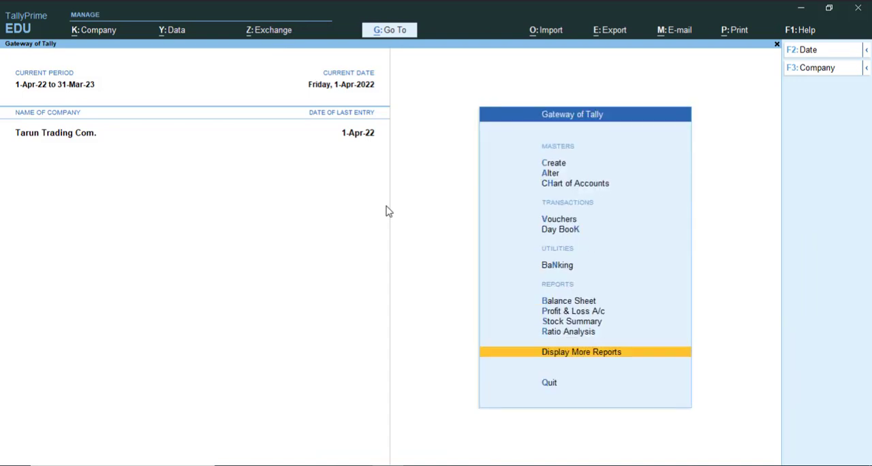